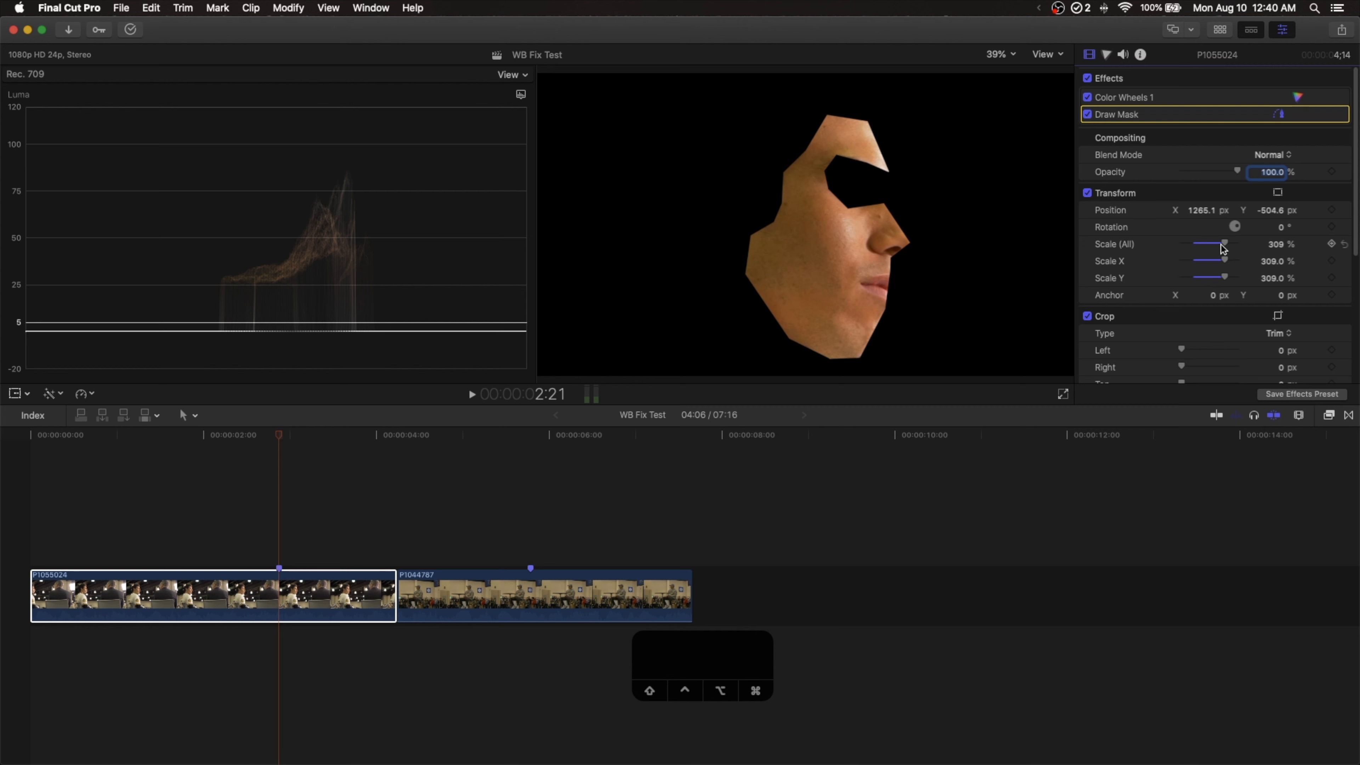
Enlarge the masked face to 334% scale and switch the video scope to the Vectorscope
{"action": "left_click_drag", "start_coordinate": [1222, 245], "coordinate": [1228, 248]}
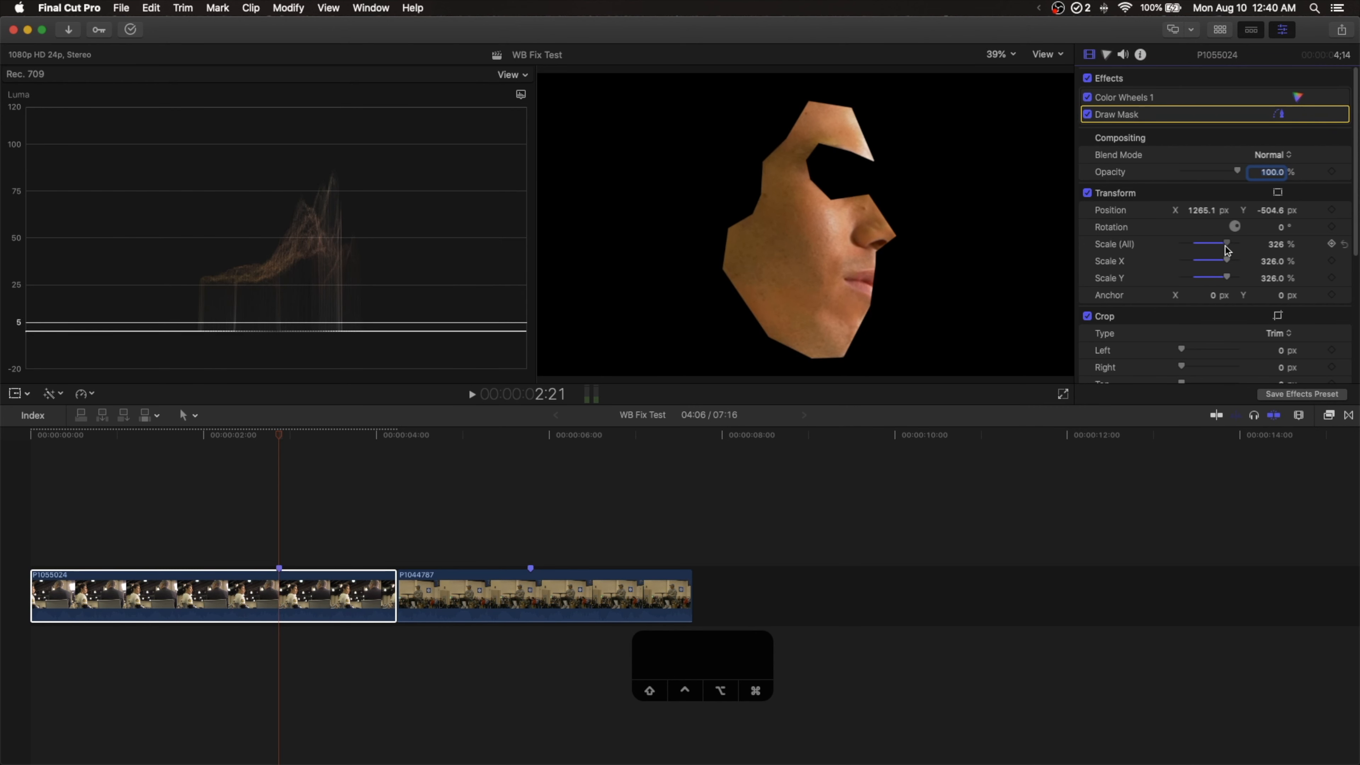
{"action": "left_click", "coordinate": [521, 95]}
{"action": "left_click", "coordinate": [527, 130]}
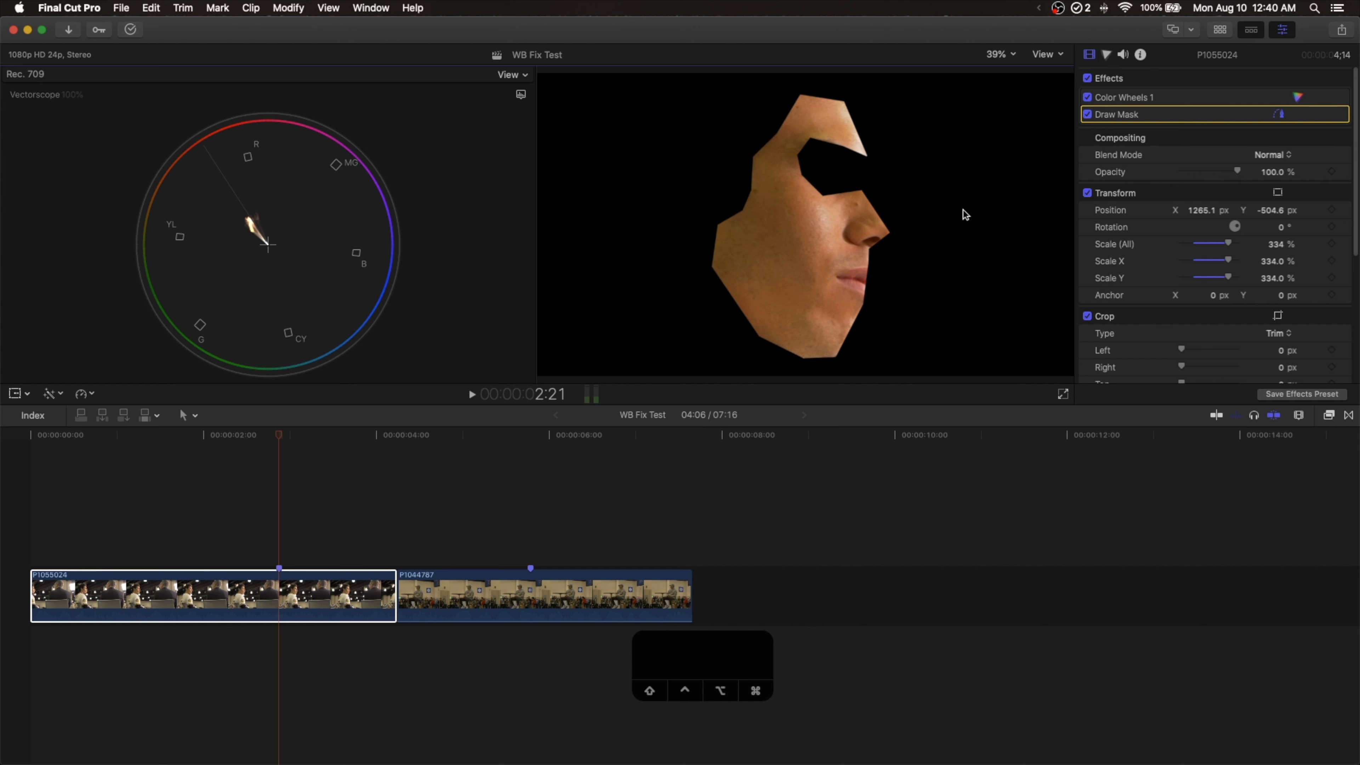
Add a second Color Wheels correction to clip P1055024 and make it the active correction
{"action": "left_click", "coordinate": [1140, 102]}
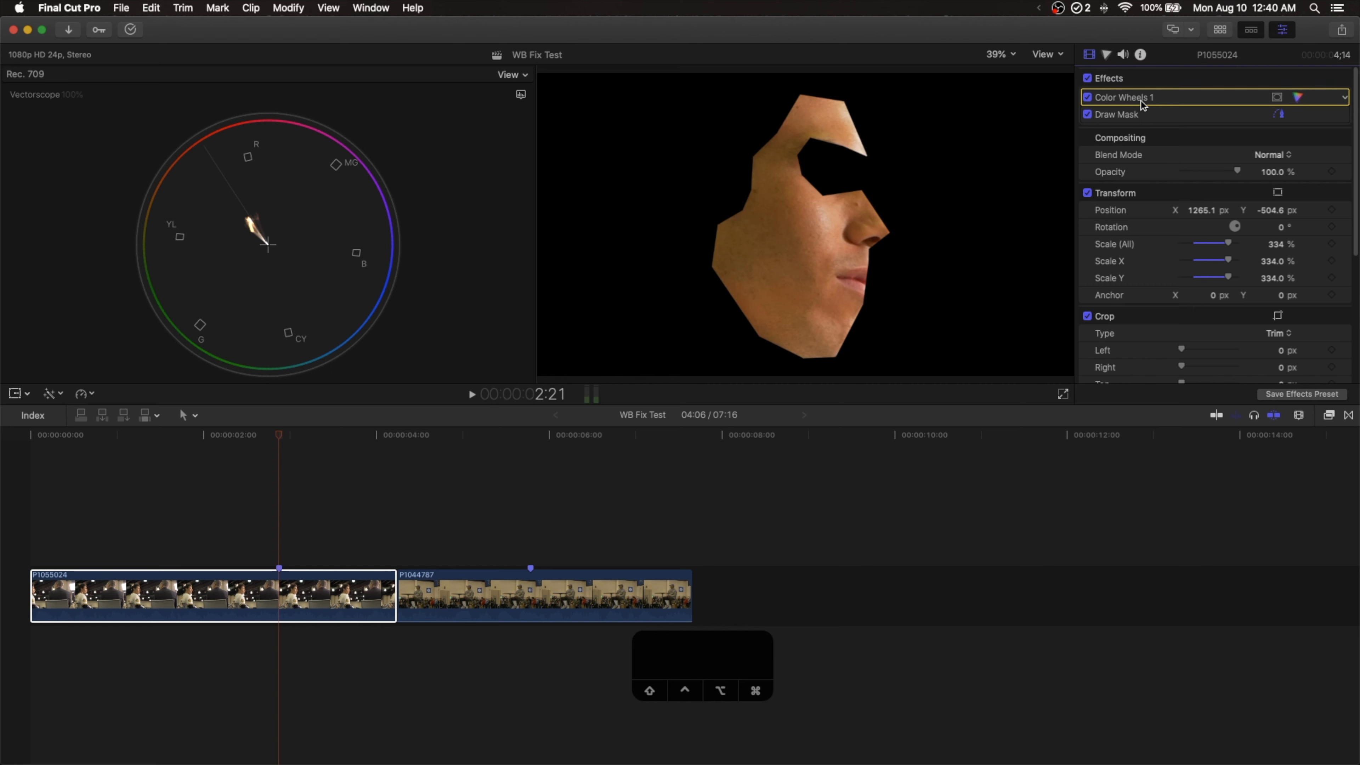
{"action": "left_click", "coordinate": [1107, 55]}
{"action": "left_click", "coordinate": [1133, 77]}
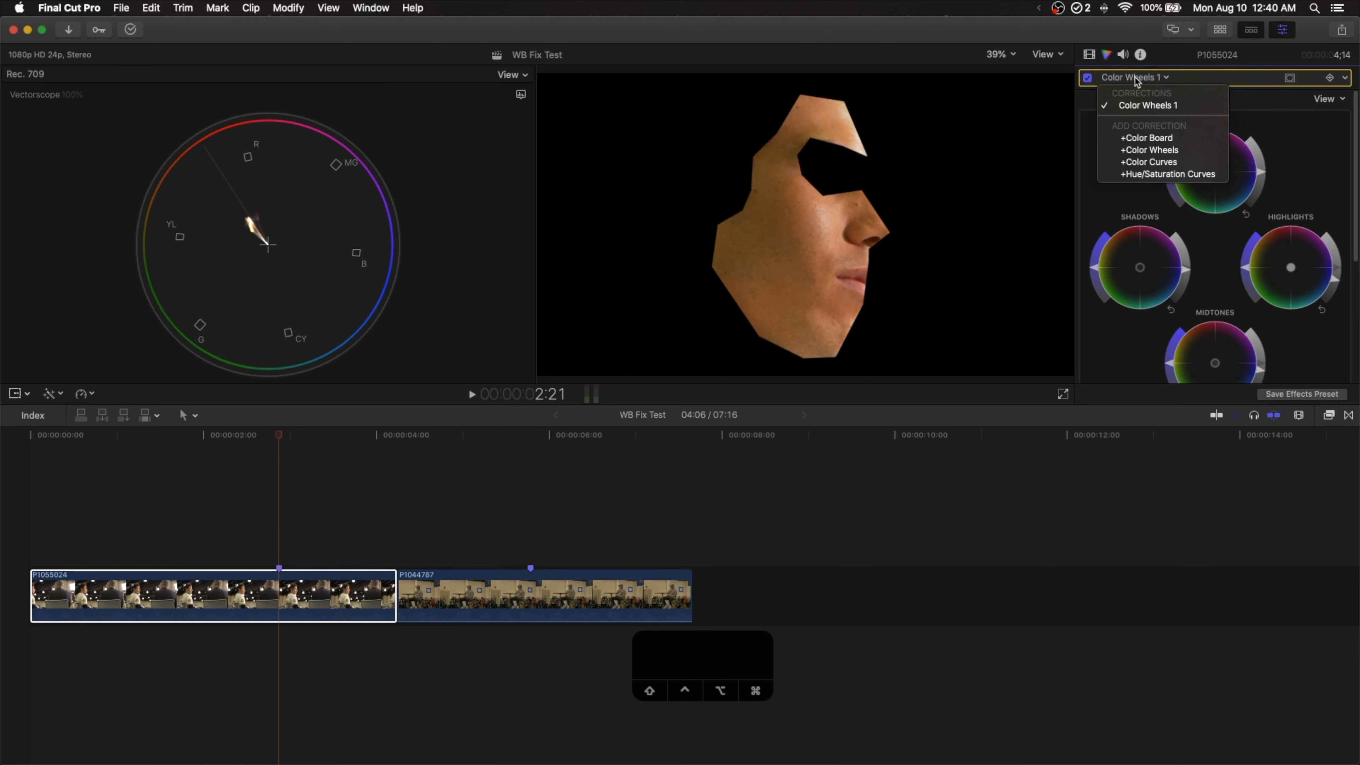
{"action": "left_click", "coordinate": [1148, 150]}
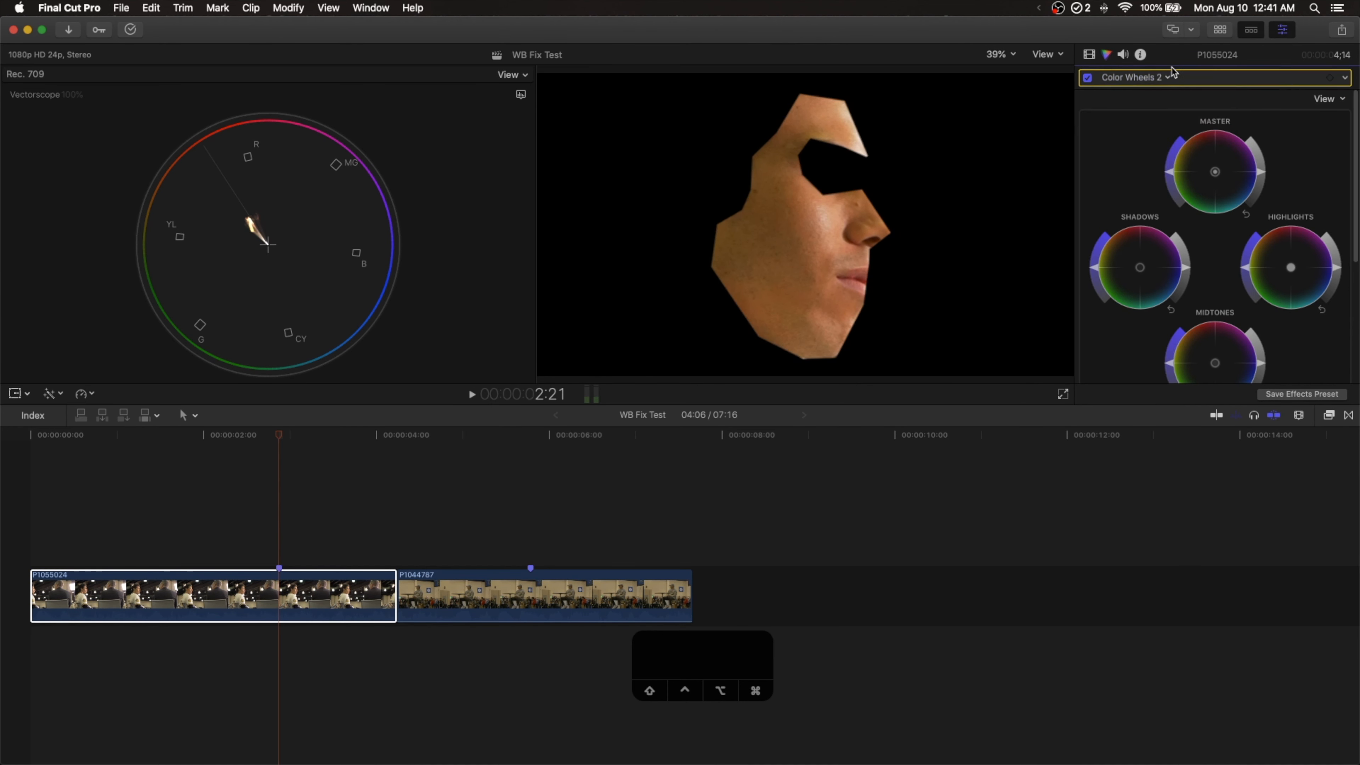
{"action": "left_click", "coordinate": [1151, 80]}
{"action": "left_click", "coordinate": [1157, 107]}
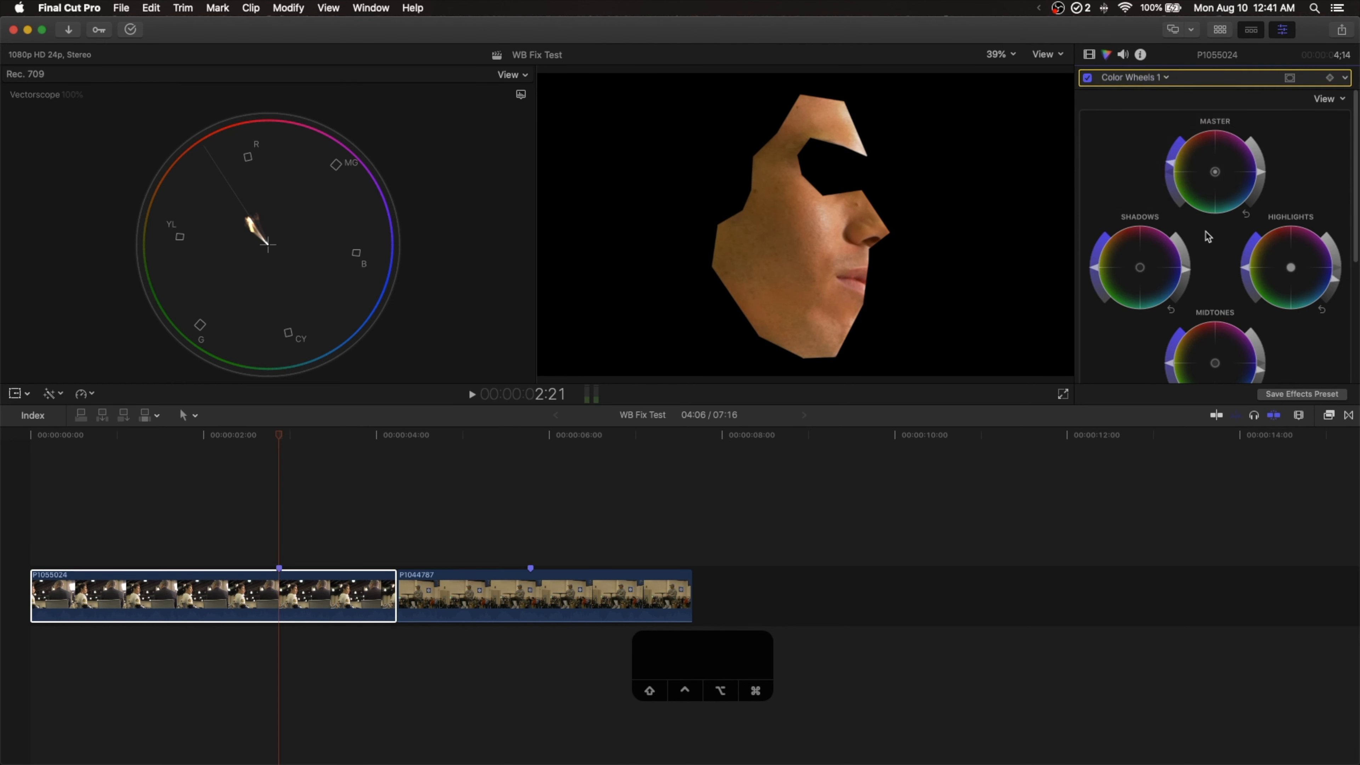
{"action": "left_click", "coordinate": [1133, 79]}
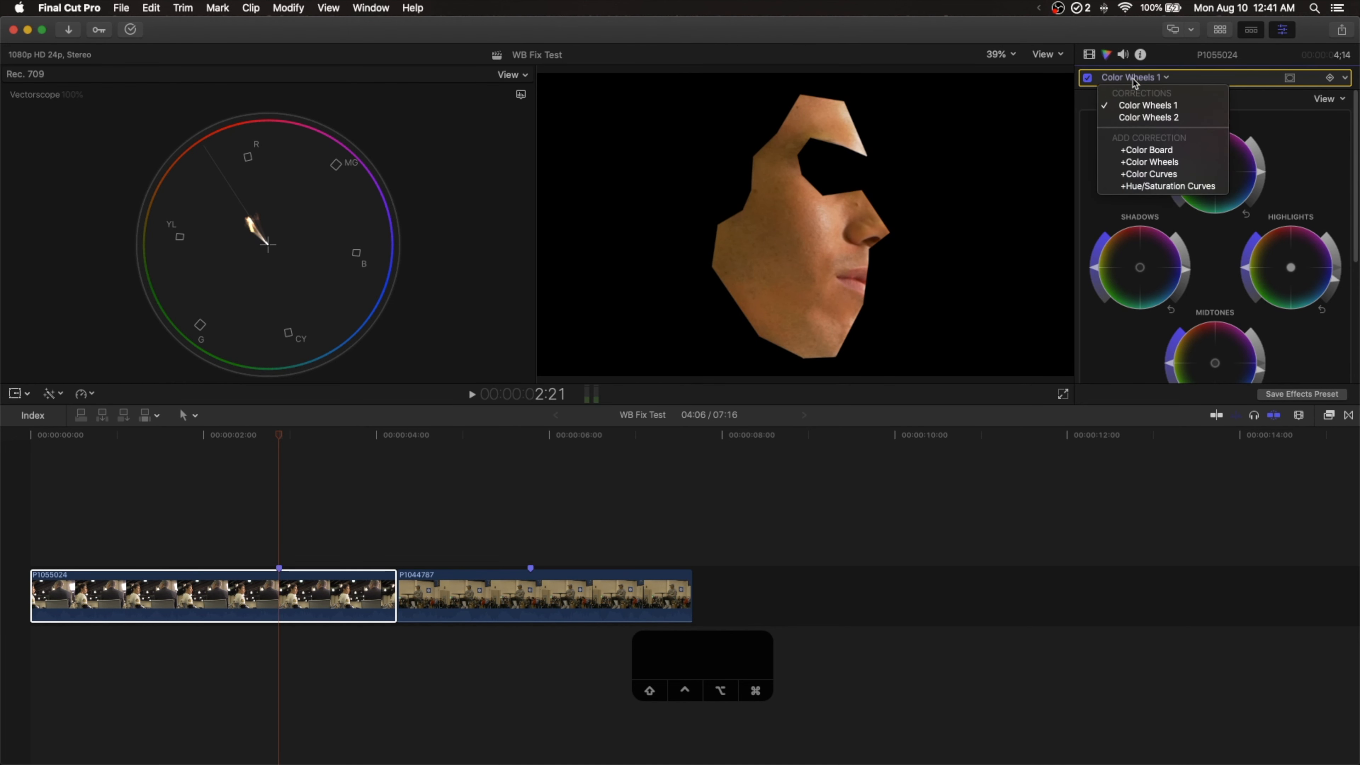
{"action": "left_click", "coordinate": [1137, 117]}
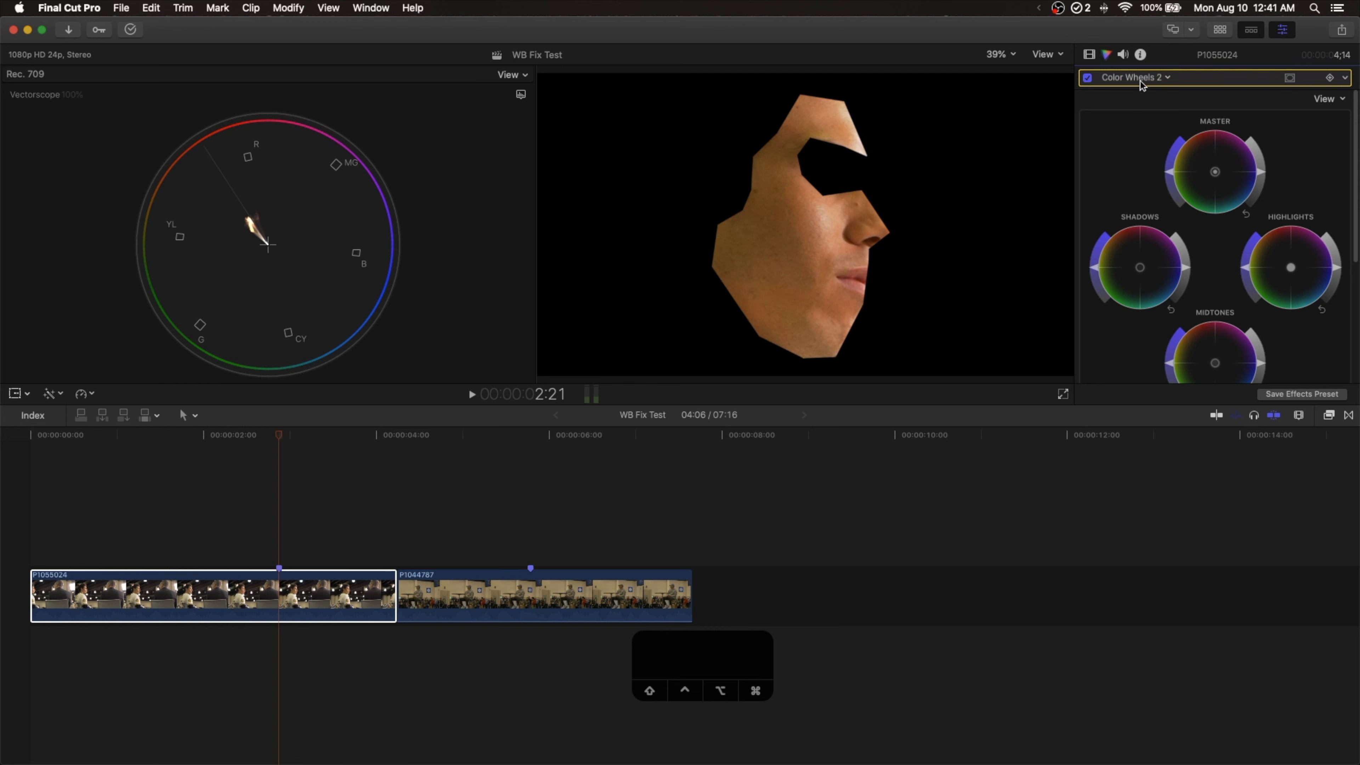
{"action": "scroll", "coordinate": [1143, 261], "scroll_direction": "down", "scroll_amount": 5}
{"action": "scroll", "coordinate": [1143, 262], "scroll_direction": "down", "scroll_amount": 3}
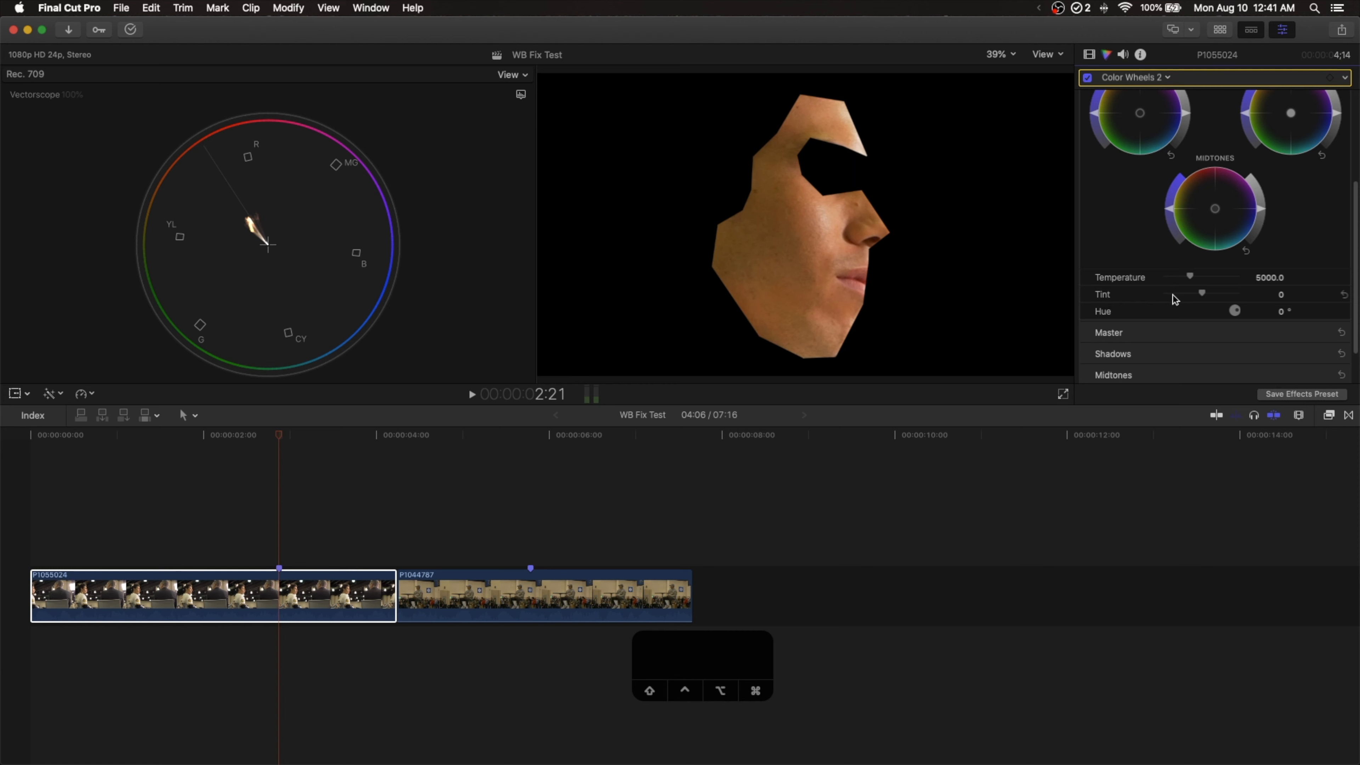
{"action": "left_click", "coordinate": [1139, 78]}
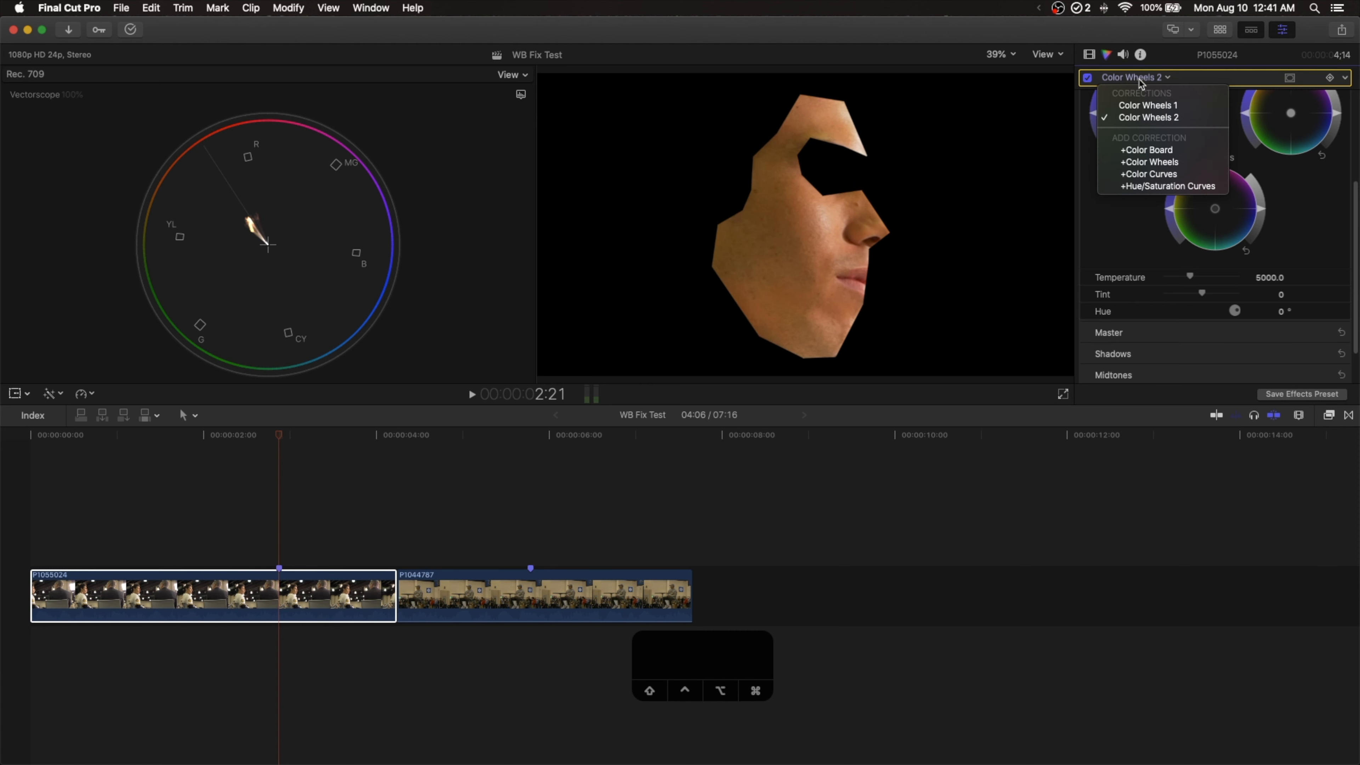
{"action": "left_click", "coordinate": [1148, 175]}
{"action": "scroll", "coordinate": [1211, 375], "scroll_direction": "down", "scroll_amount": 3}
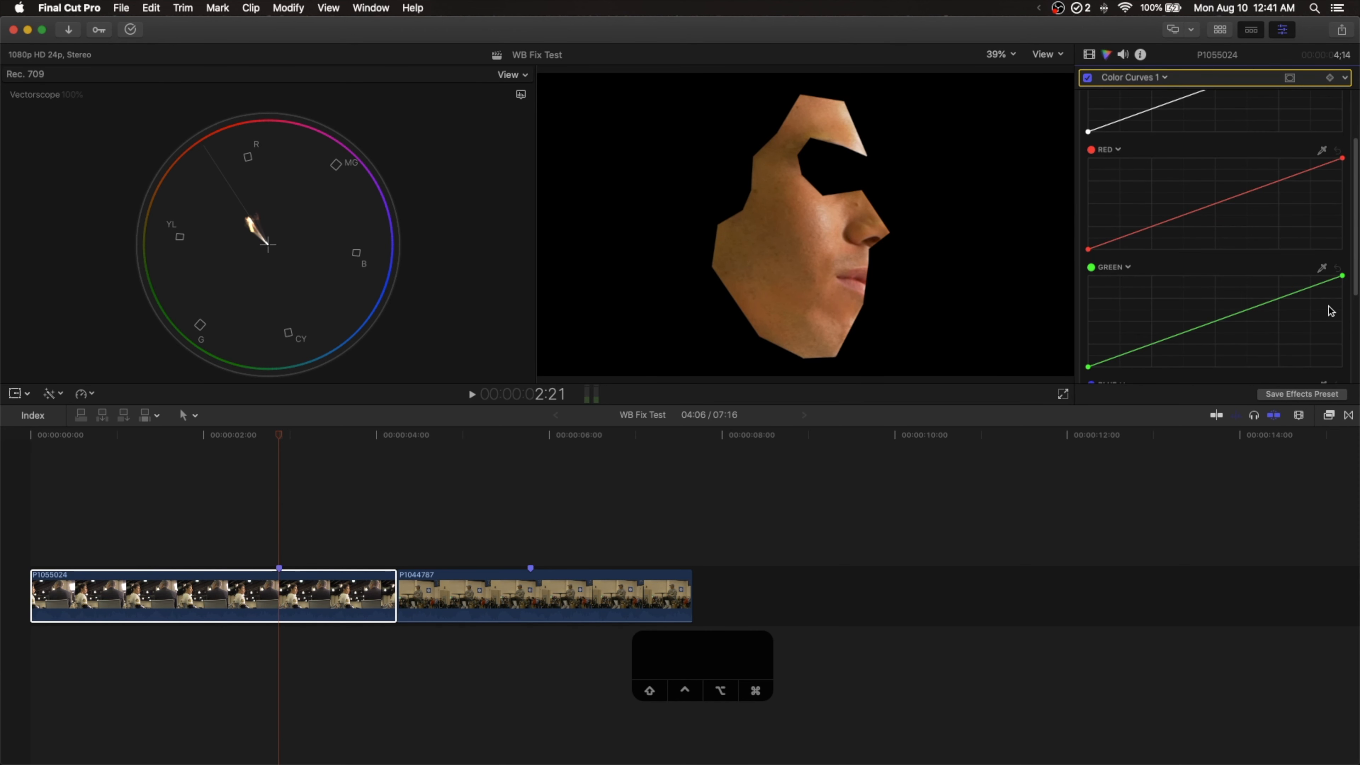
{"action": "scroll", "coordinate": [1274, 258], "scroll_direction": "down", "scroll_amount": 2}
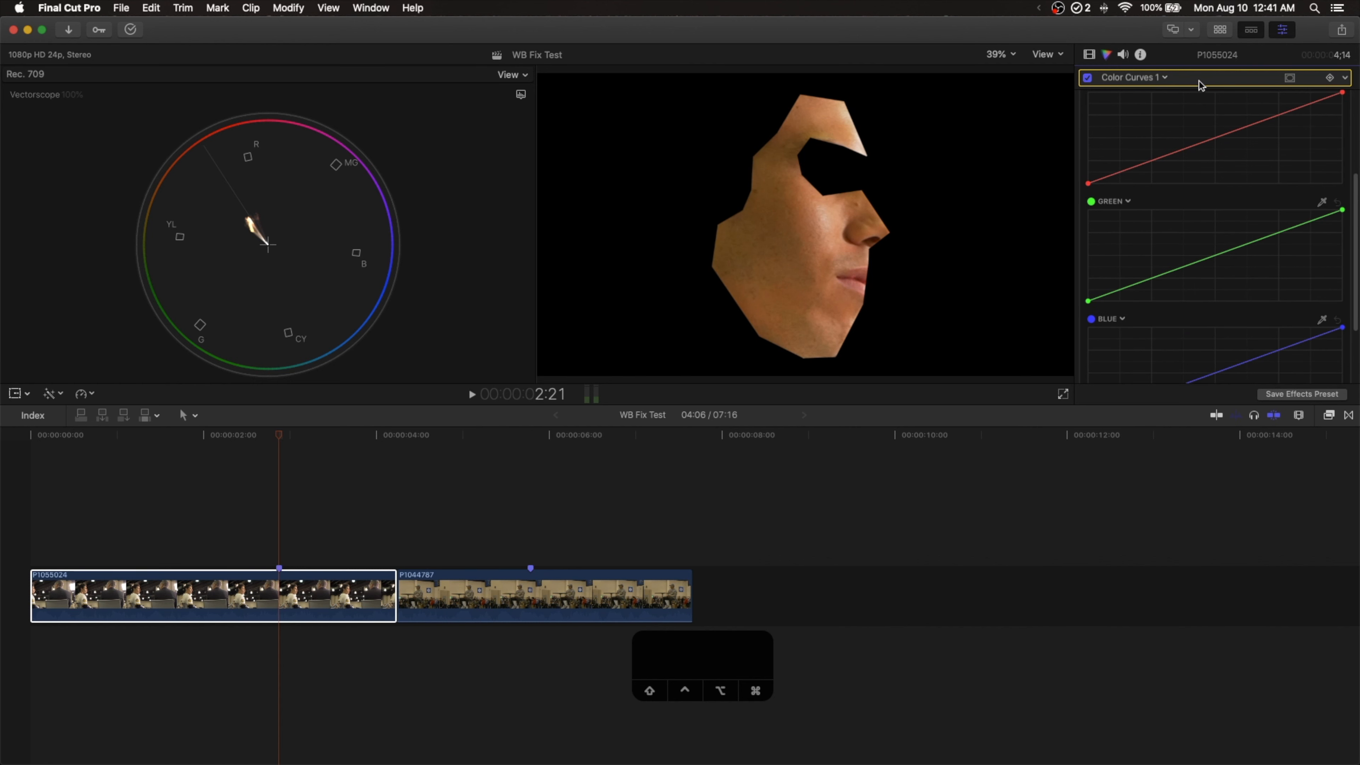
{"action": "key", "text": "Delete"}
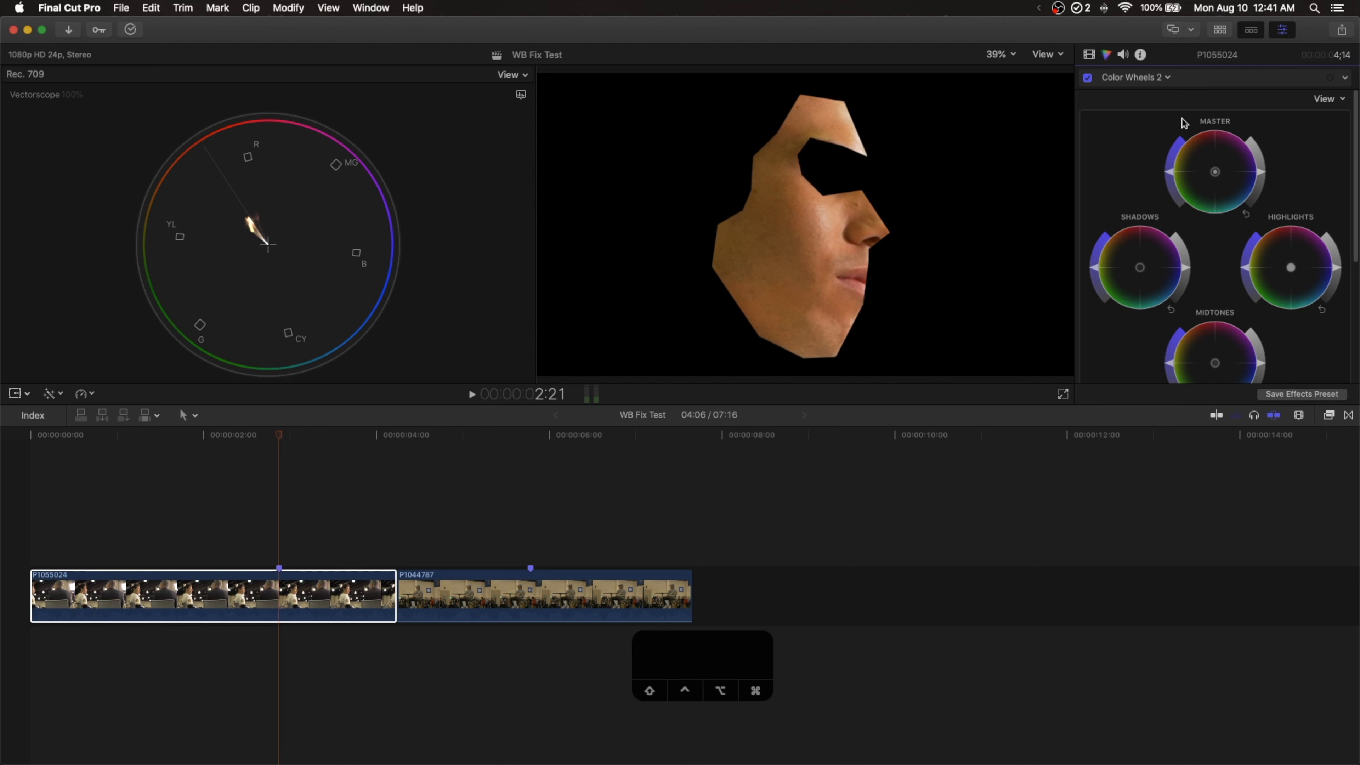
Set the Color Wheels 2 temperature to 4147 to bring the skin tone toward the skin tone line
{"action": "scroll", "coordinate": [1172, 220], "scroll_direction": "down", "scroll_amount": 4}
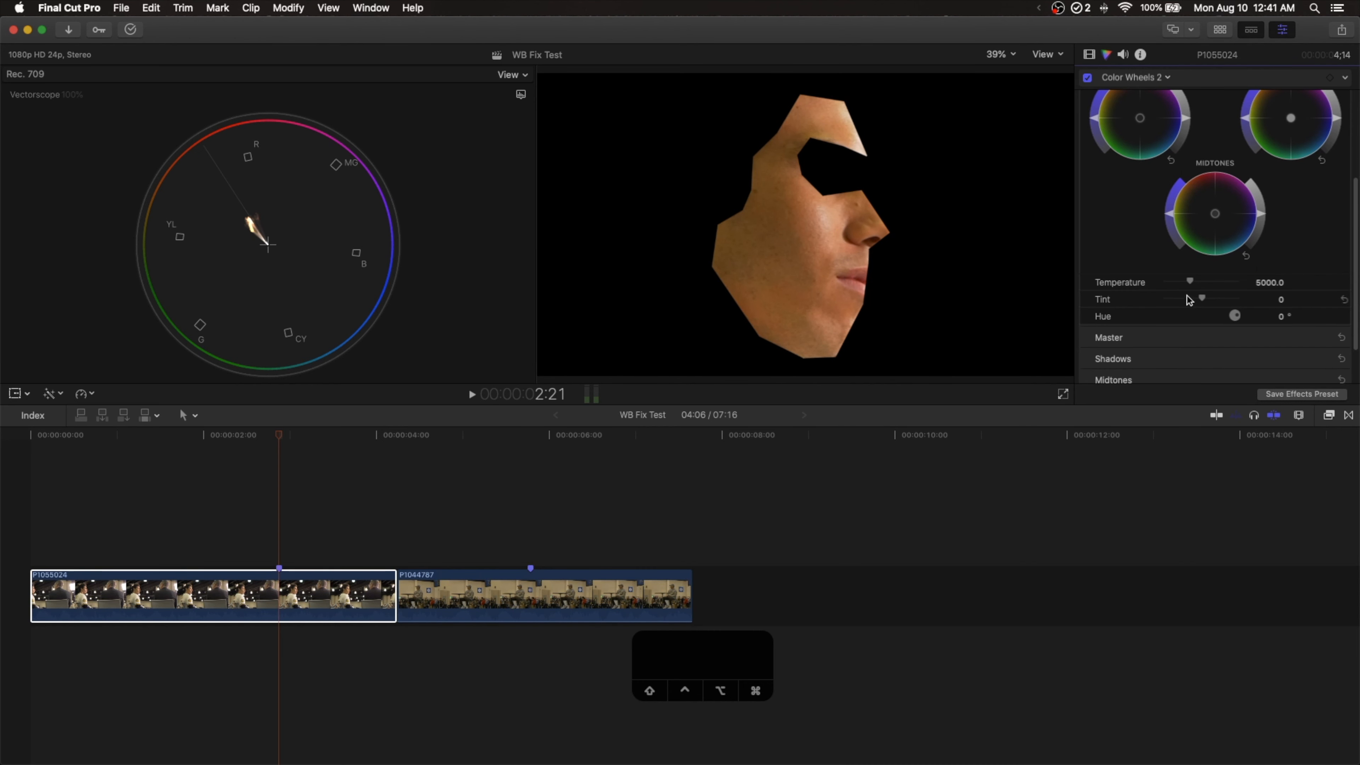
{"action": "left_click_drag", "start_coordinate": [1191, 285], "coordinate": [1196, 286]}
{"action": "left_click_drag", "start_coordinate": [1194, 284], "coordinate": [1182, 295]}
Disable the Draw Mask effect and the Transform settings of clip P1055024 to show the full frame
{"action": "left_click", "coordinate": [1089, 54]}
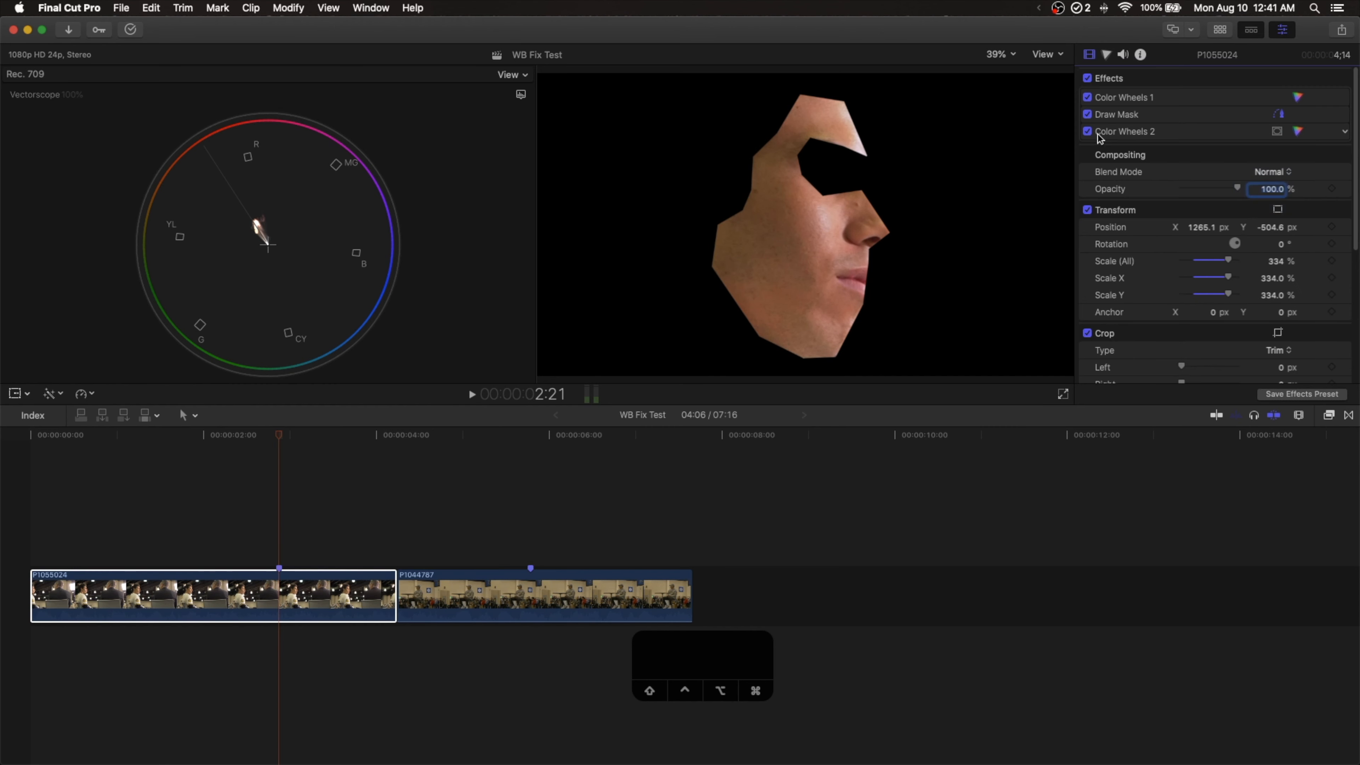
{"action": "left_click", "coordinate": [1087, 114]}
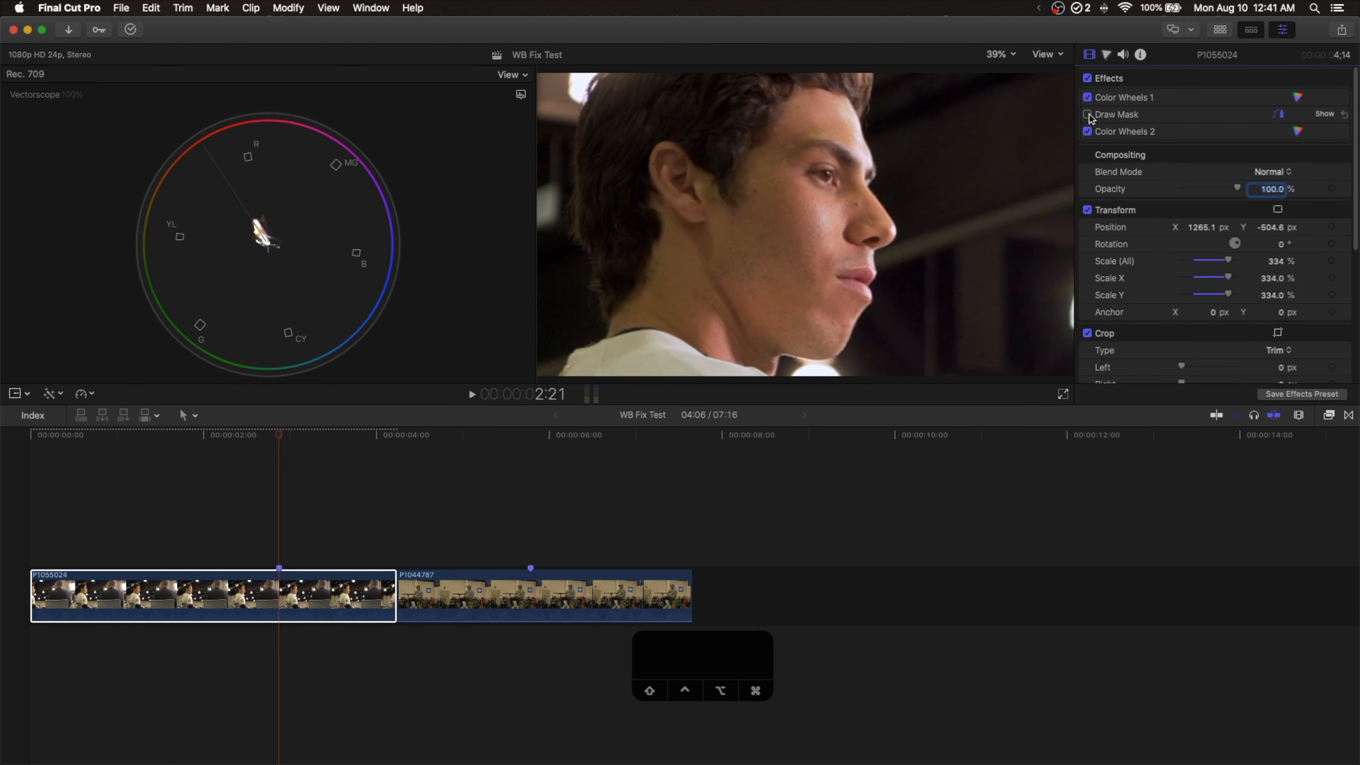
{"action": "left_click", "coordinate": [1086, 209]}
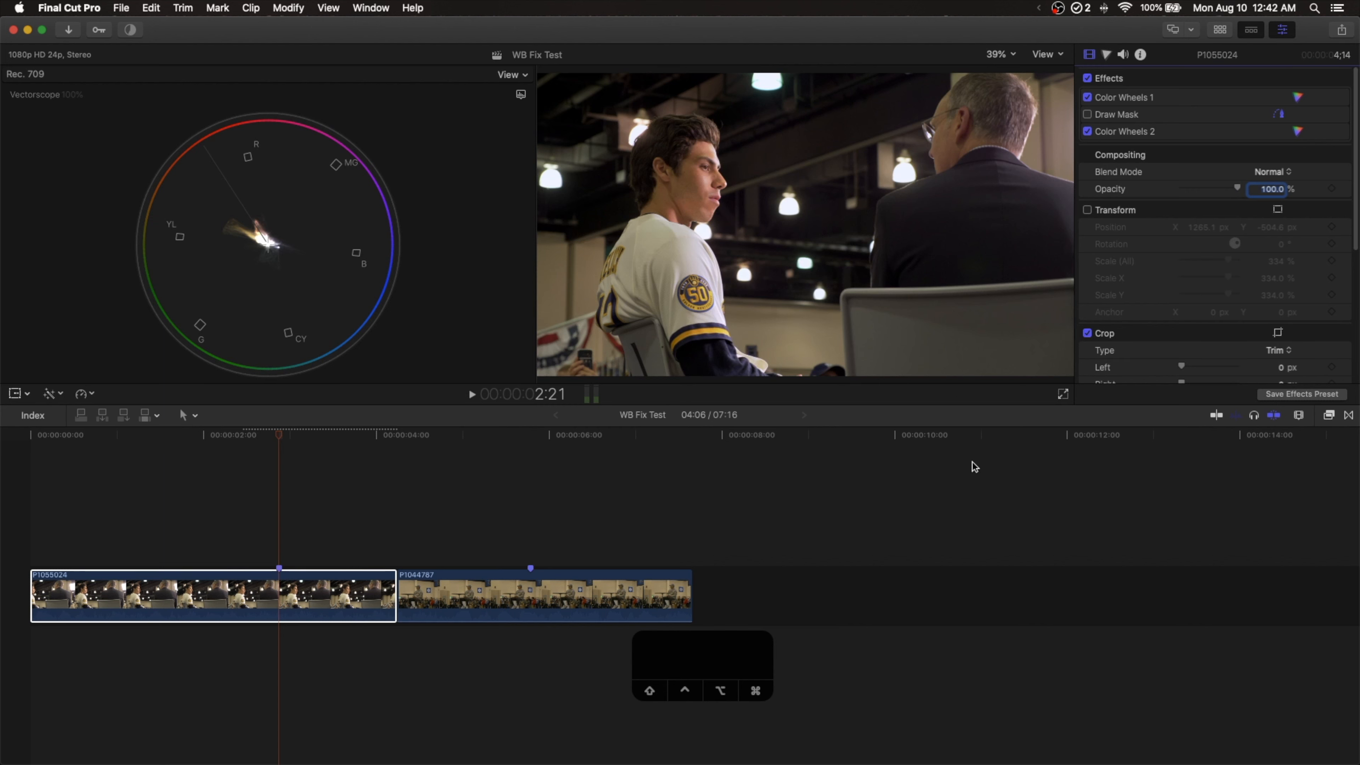
Compare the full frame with and without the Color Wheels 2 correction several times
{"action": "left_click", "coordinate": [1087, 132]}
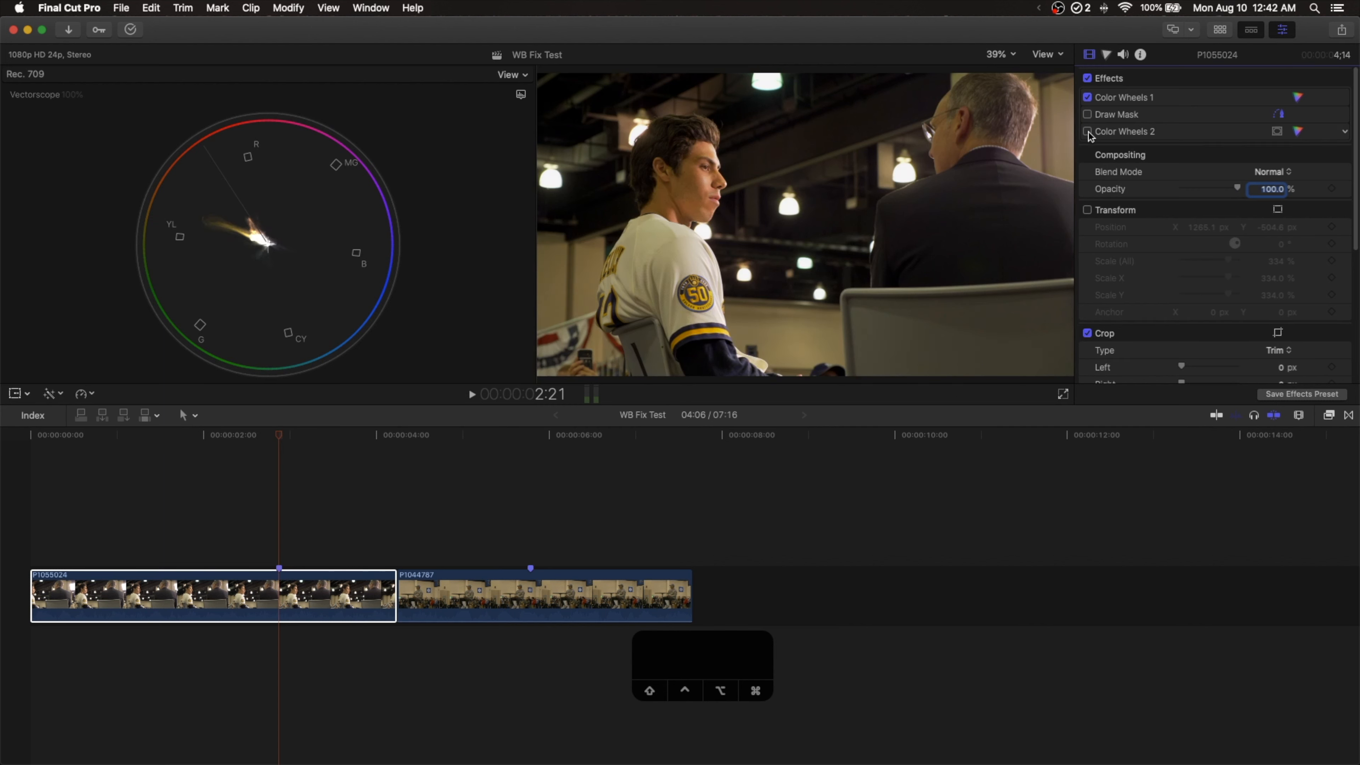
{"action": "left_click", "coordinate": [1088, 133]}
{"action": "left_click", "coordinate": [1087, 133]}
{"action": "left_click", "coordinate": [1087, 132]}
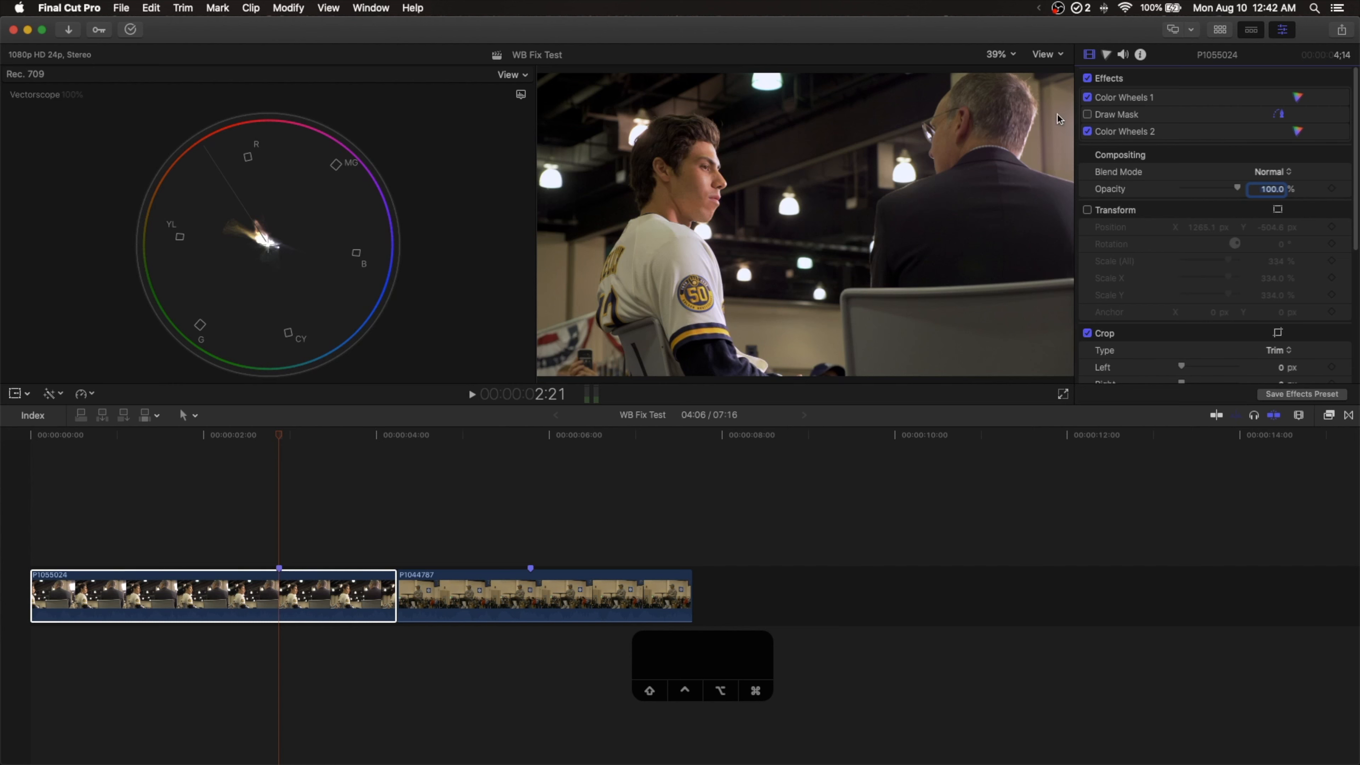
{"action": "left_click", "coordinate": [1088, 133]}
{"action": "left_click", "coordinate": [1087, 132]}
{"action": "left_click", "coordinate": [1087, 133]}
{"action": "left_click", "coordinate": [1088, 132]}
{"action": "left_click", "coordinate": [1088, 132]}
{"action": "left_click", "coordinate": [1087, 132]}
{"action": "left_click", "coordinate": [1087, 132]}
Recheck the corrected skin tone with Draw Mask and Transform temporarily enabled, ending with both disabled
{"action": "left_click", "coordinate": [1088, 115]}
{"action": "left_click", "coordinate": [1088, 210]}
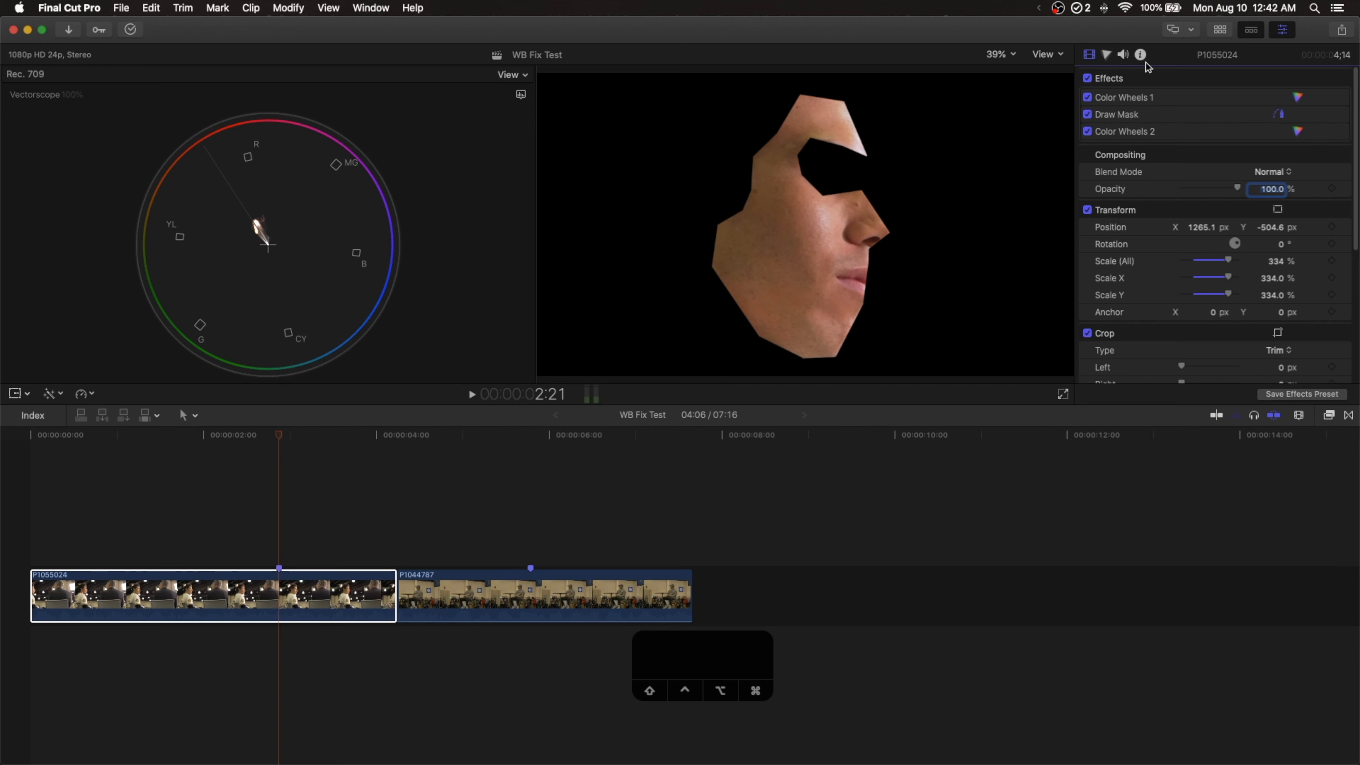
{"action": "left_click", "coordinate": [1104, 55]}
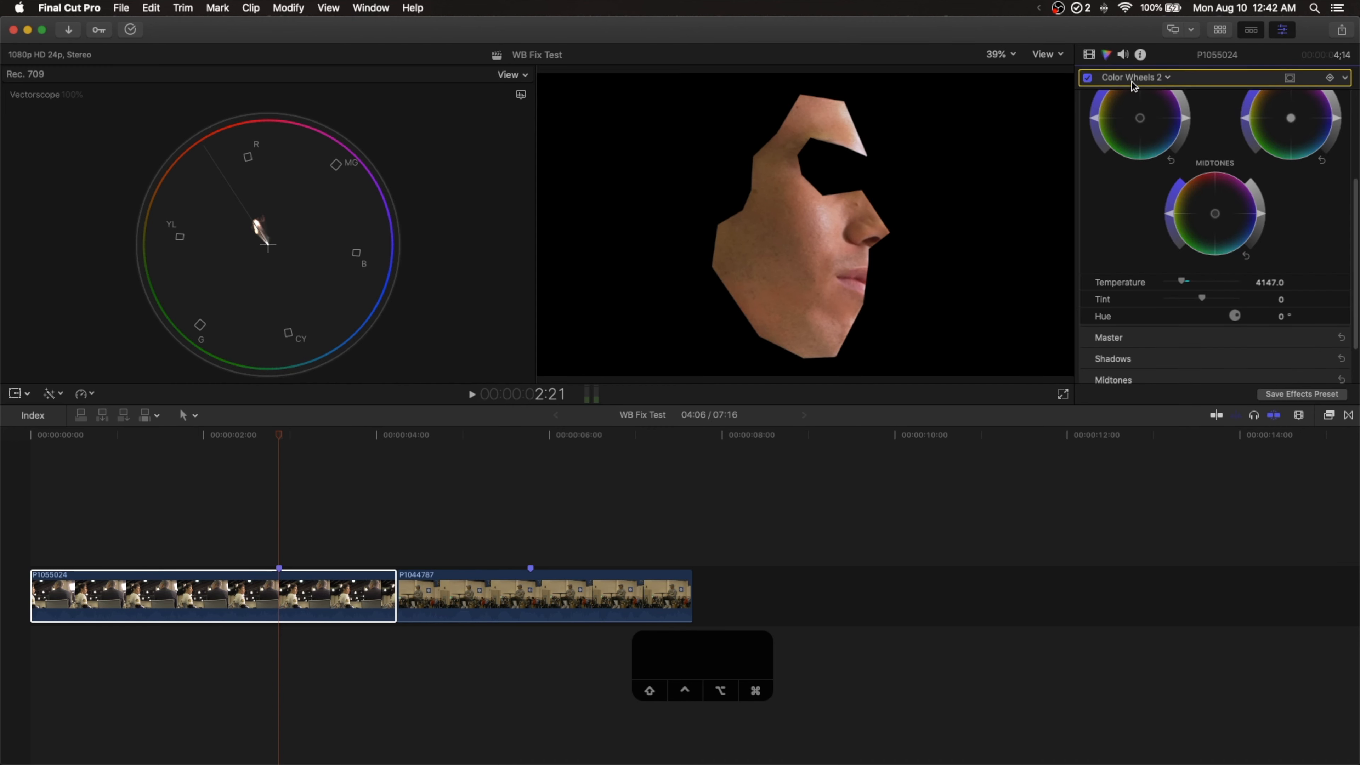
{"action": "left_click", "coordinate": [1090, 52]}
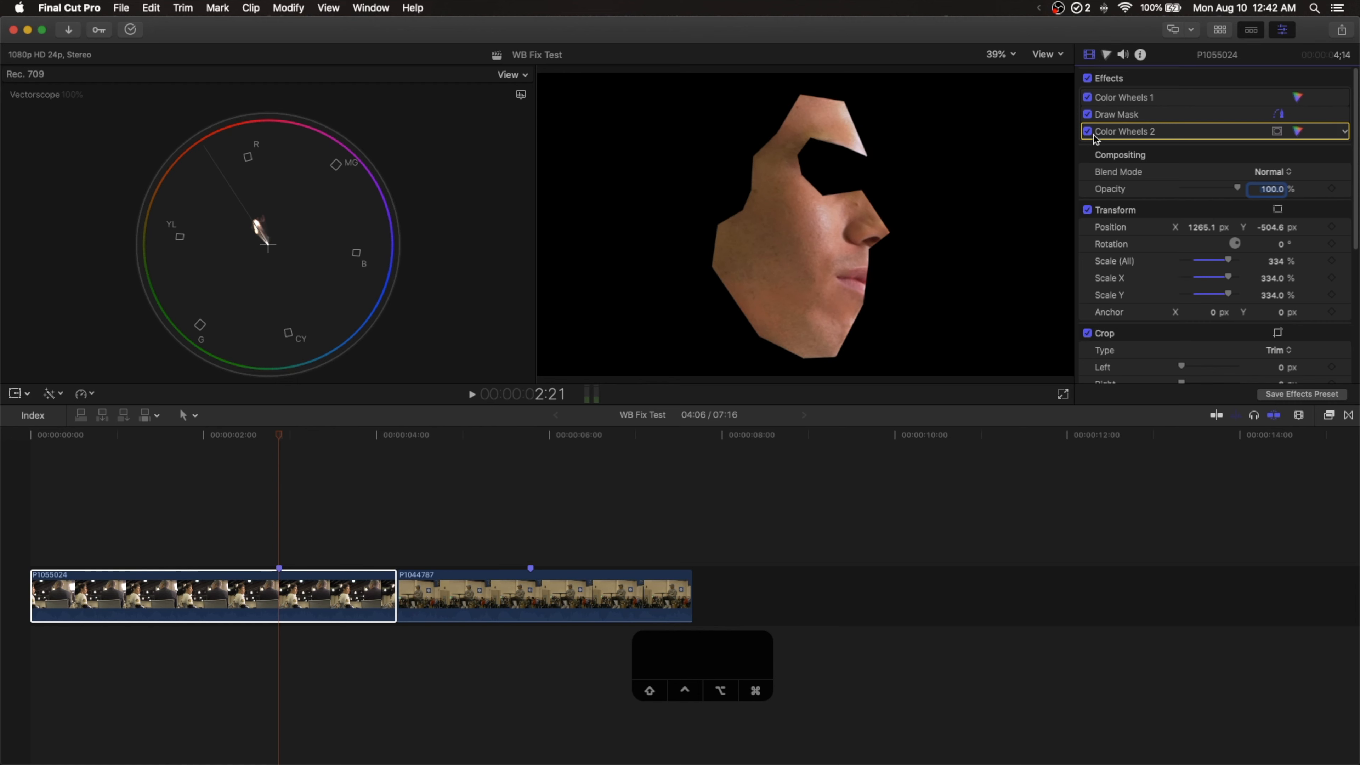
{"action": "left_click", "coordinate": [1087, 114]}
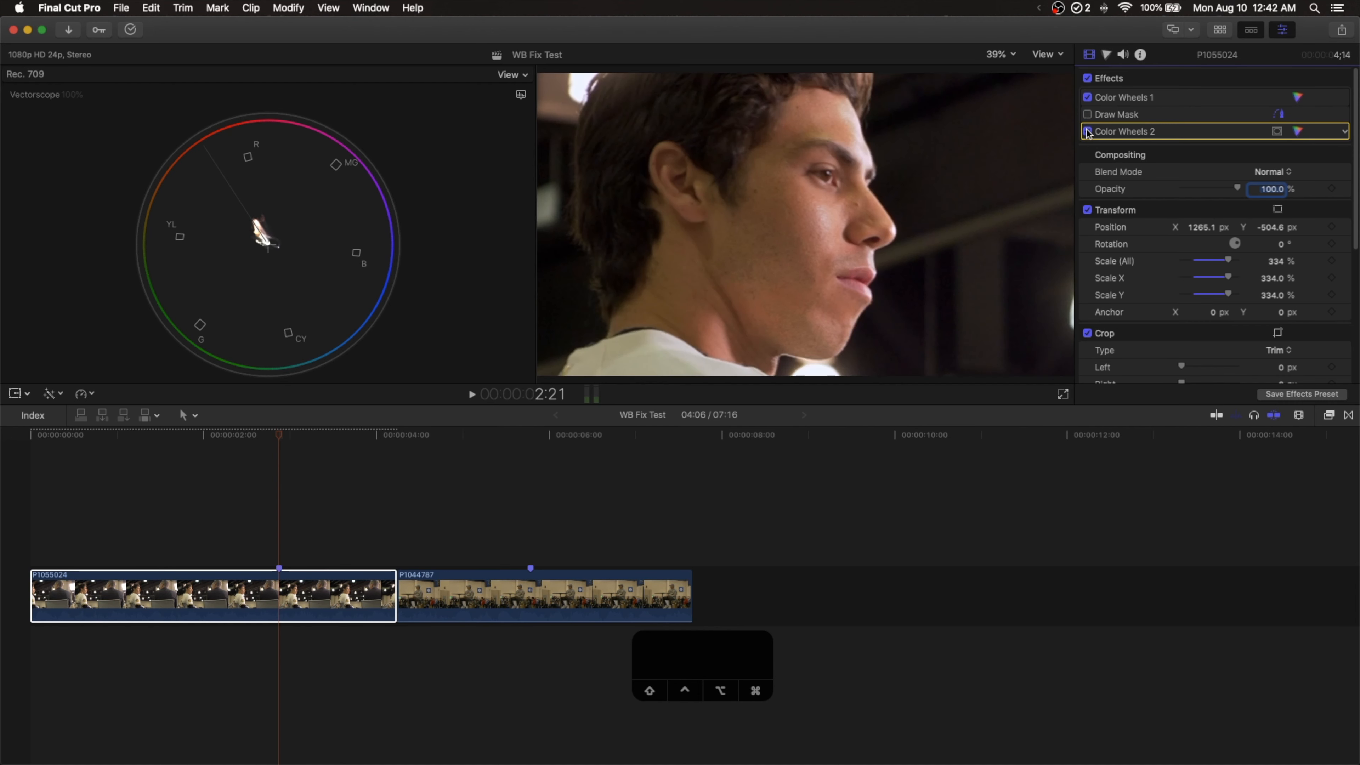
{"action": "left_click", "coordinate": [1087, 210]}
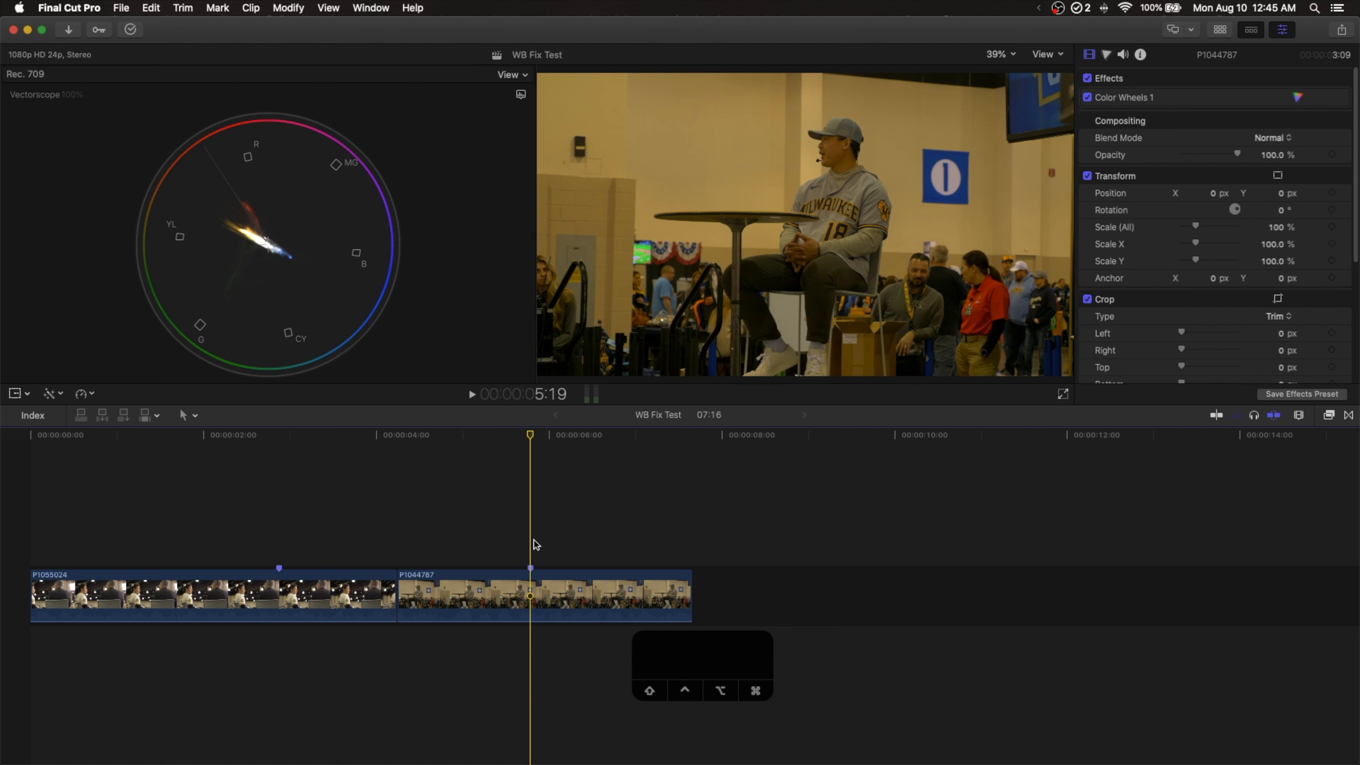
Find the Draw Mask effect and apply it to clip P1044787
{"action": "left_click", "coordinate": [565, 586]}
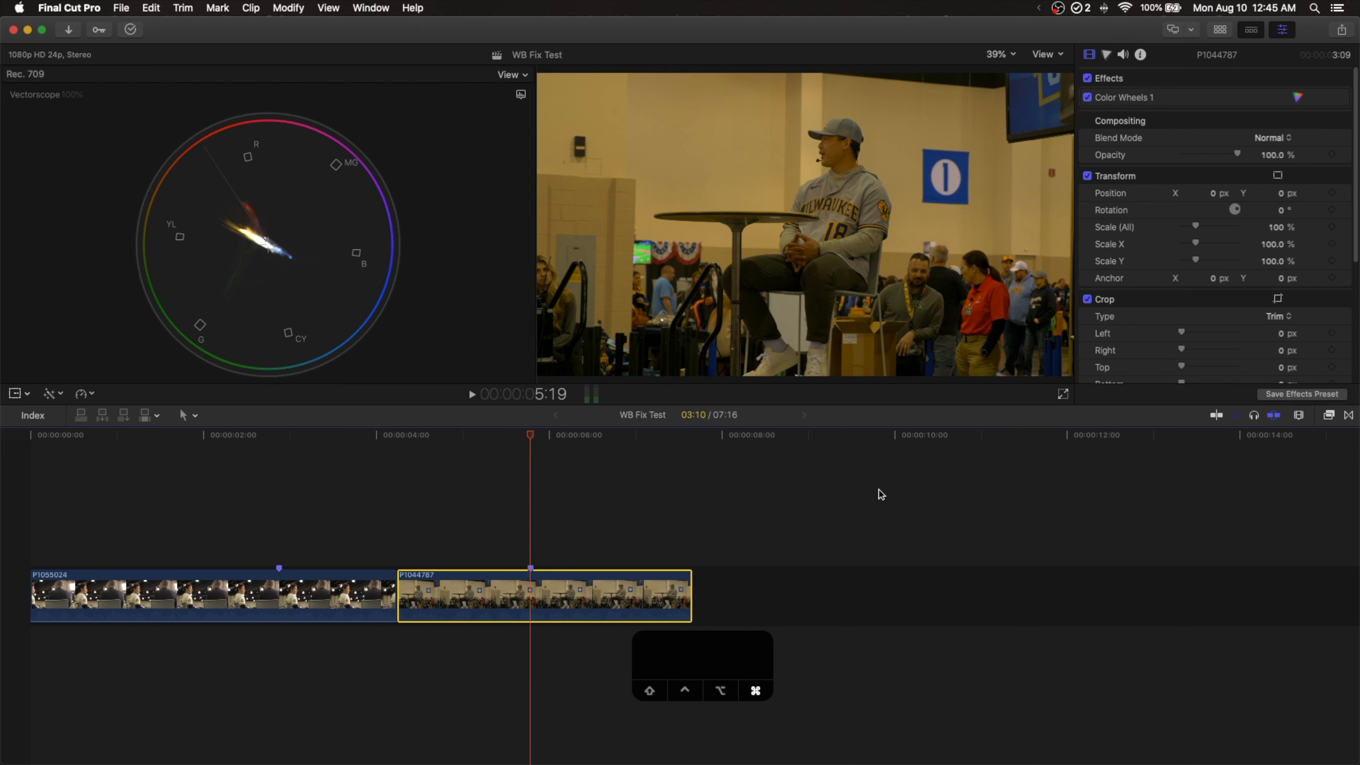
{"action": "key", "text": "super+5"}
{"action": "left_click", "coordinate": [1127, 751]}
{"action": "type", "text": "draw"}
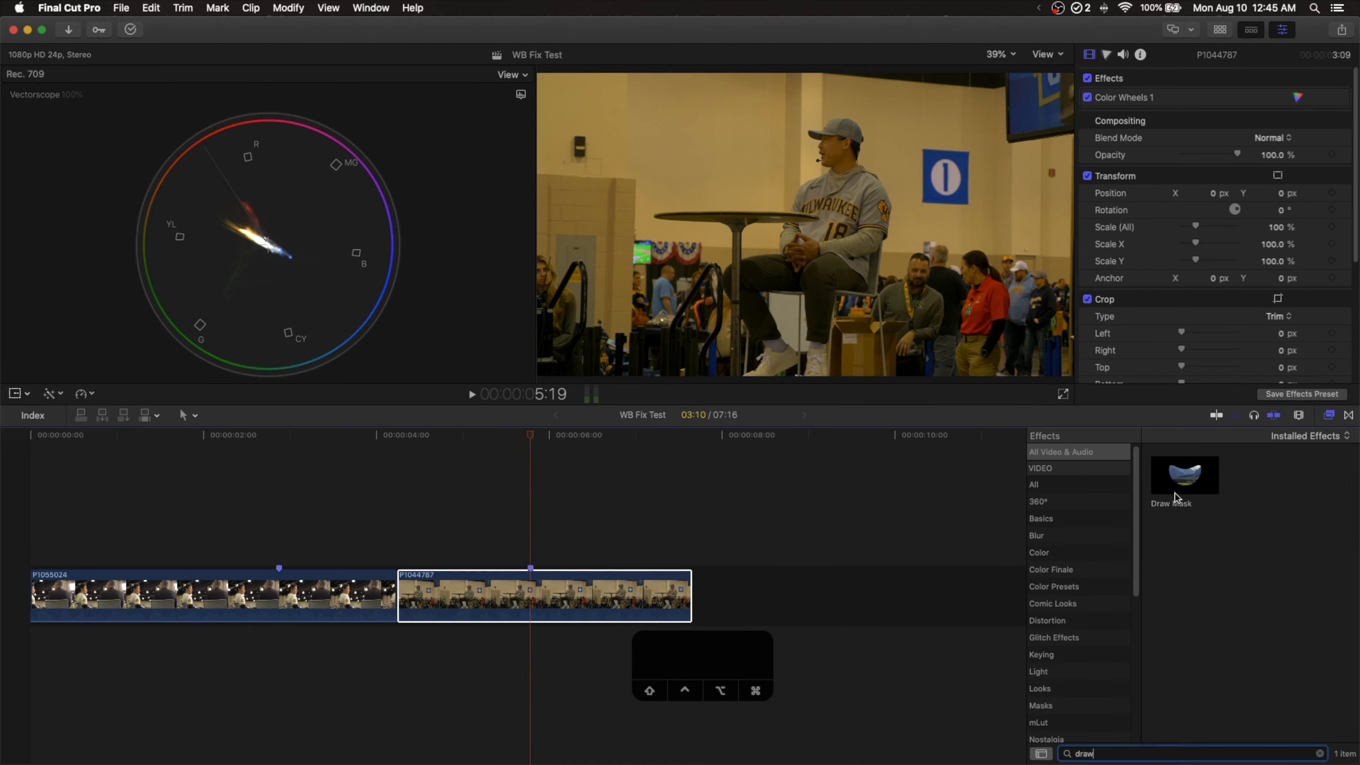
{"action": "left_click_drag", "start_coordinate": [1184, 475], "coordinate": [650, 584]}
{"action": "left_click", "coordinate": [1318, 753]}
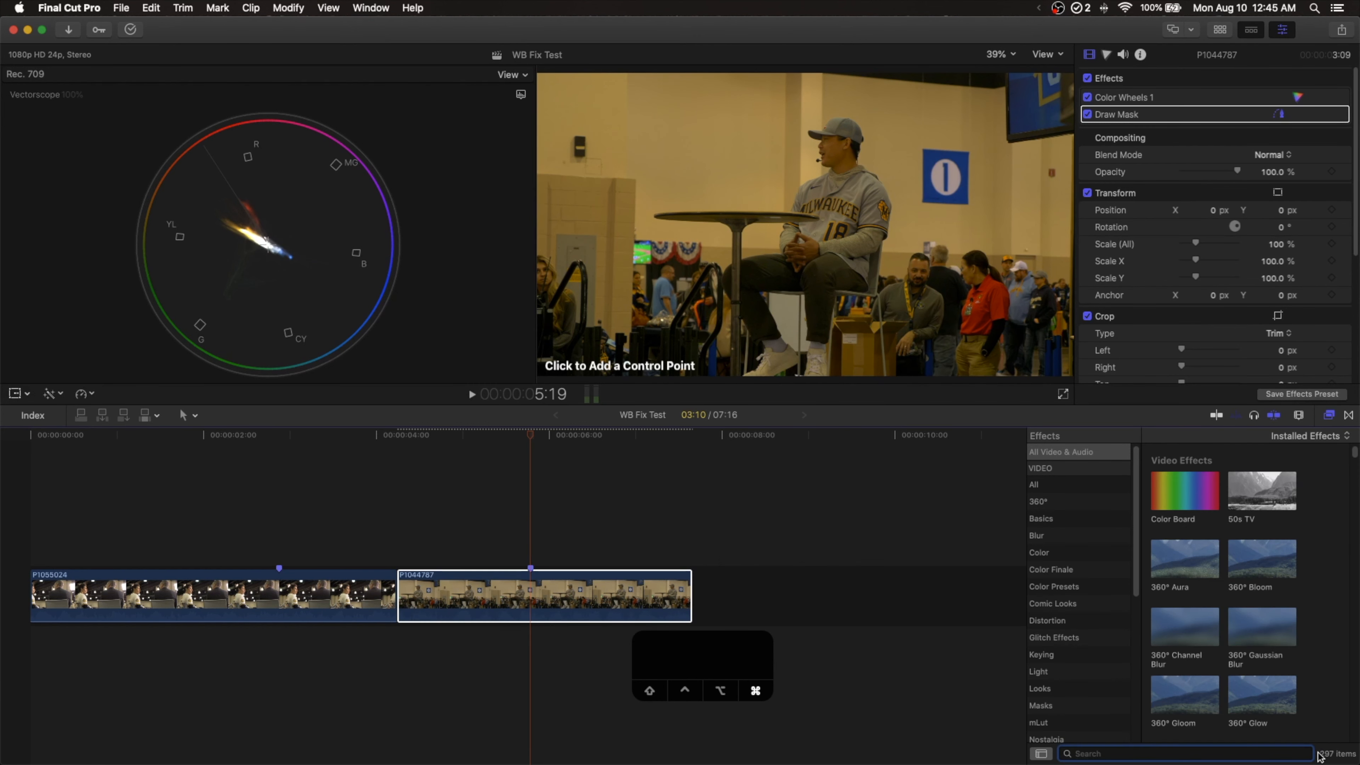
{"action": "key", "text": "super+5"}
{"action": "left_click", "coordinate": [616, 586]}
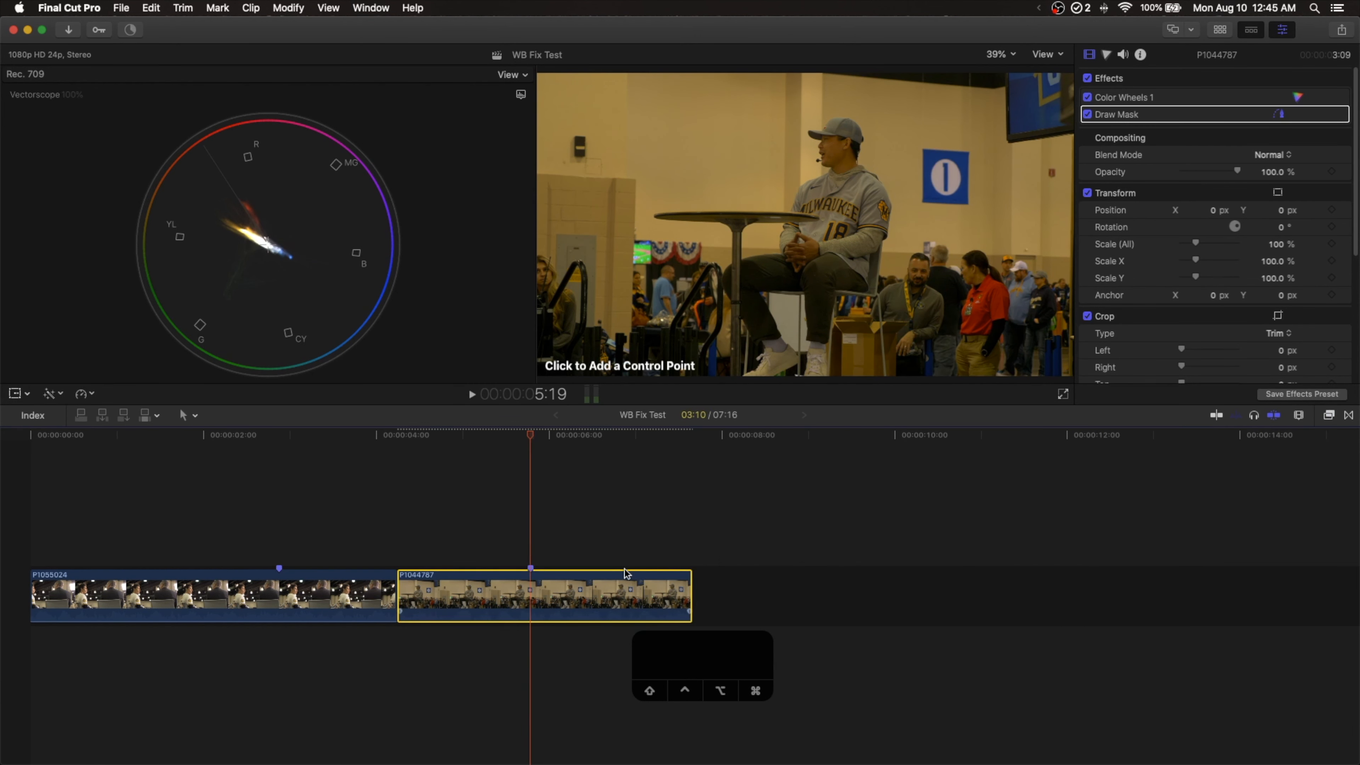
Scale clip P1044787 to 472% and reposition it to about X -567 px, Y -1304 px so the face fills the frame
{"action": "left_click", "coordinate": [1278, 193]}
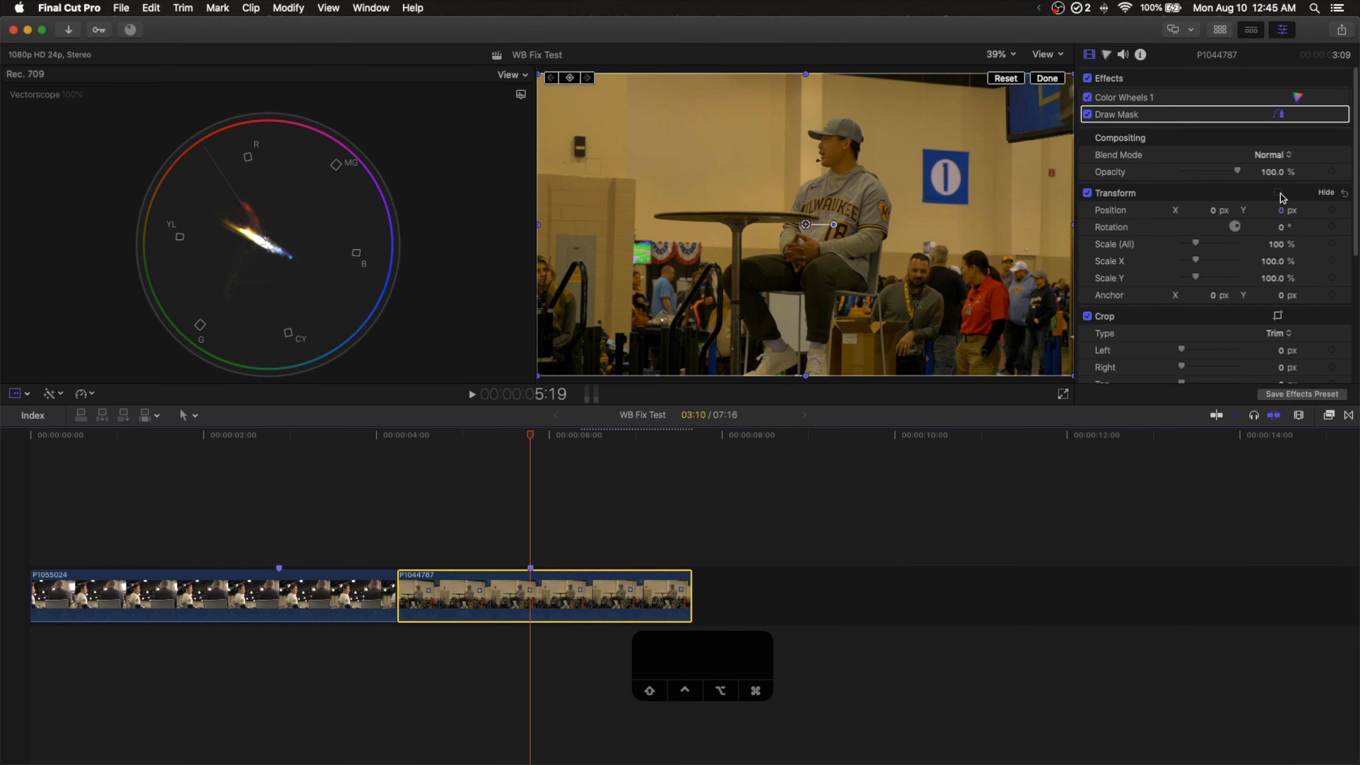
{"action": "left_click_drag", "start_coordinate": [1199, 247], "coordinate": [1237, 244]}
{"action": "left_click_drag", "start_coordinate": [809, 222], "coordinate": [731, 359]}
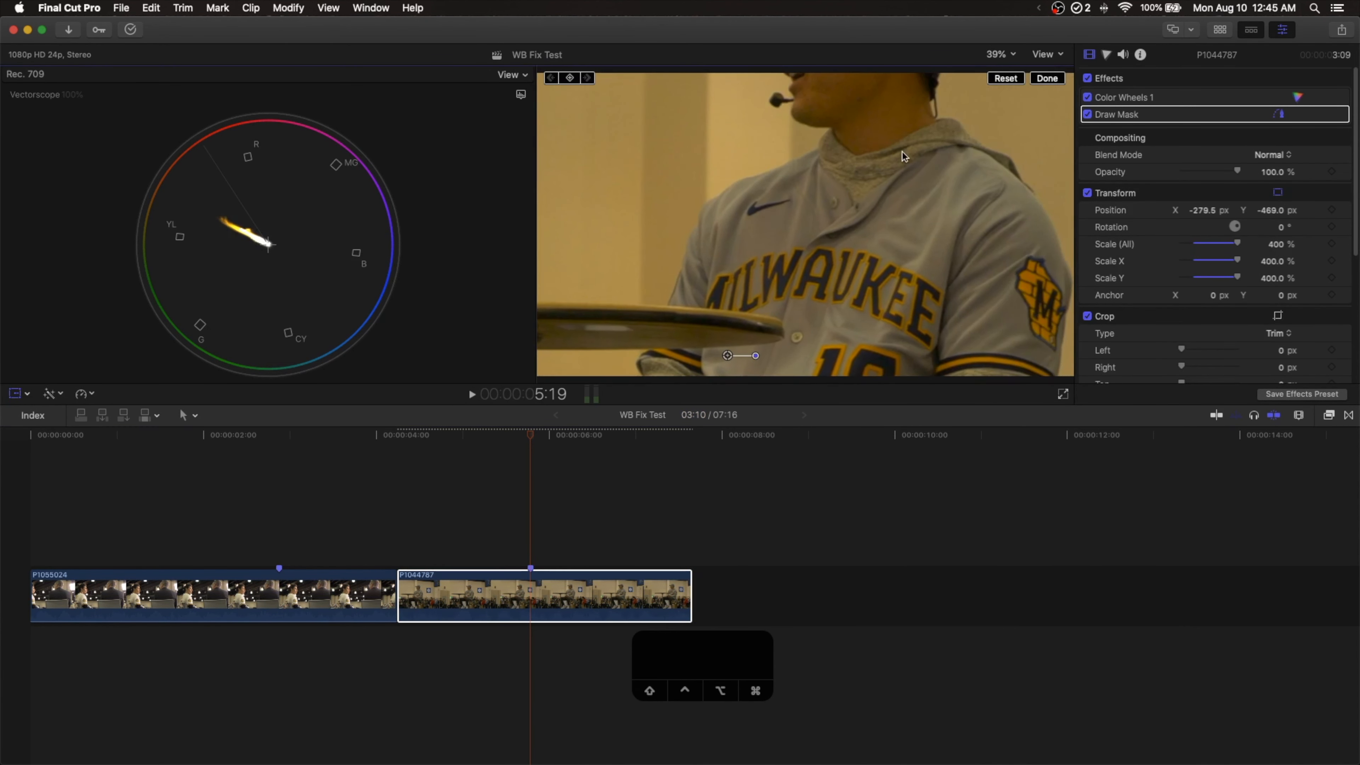
{"action": "left_click_drag", "start_coordinate": [903, 156], "coordinate": [817, 307]}
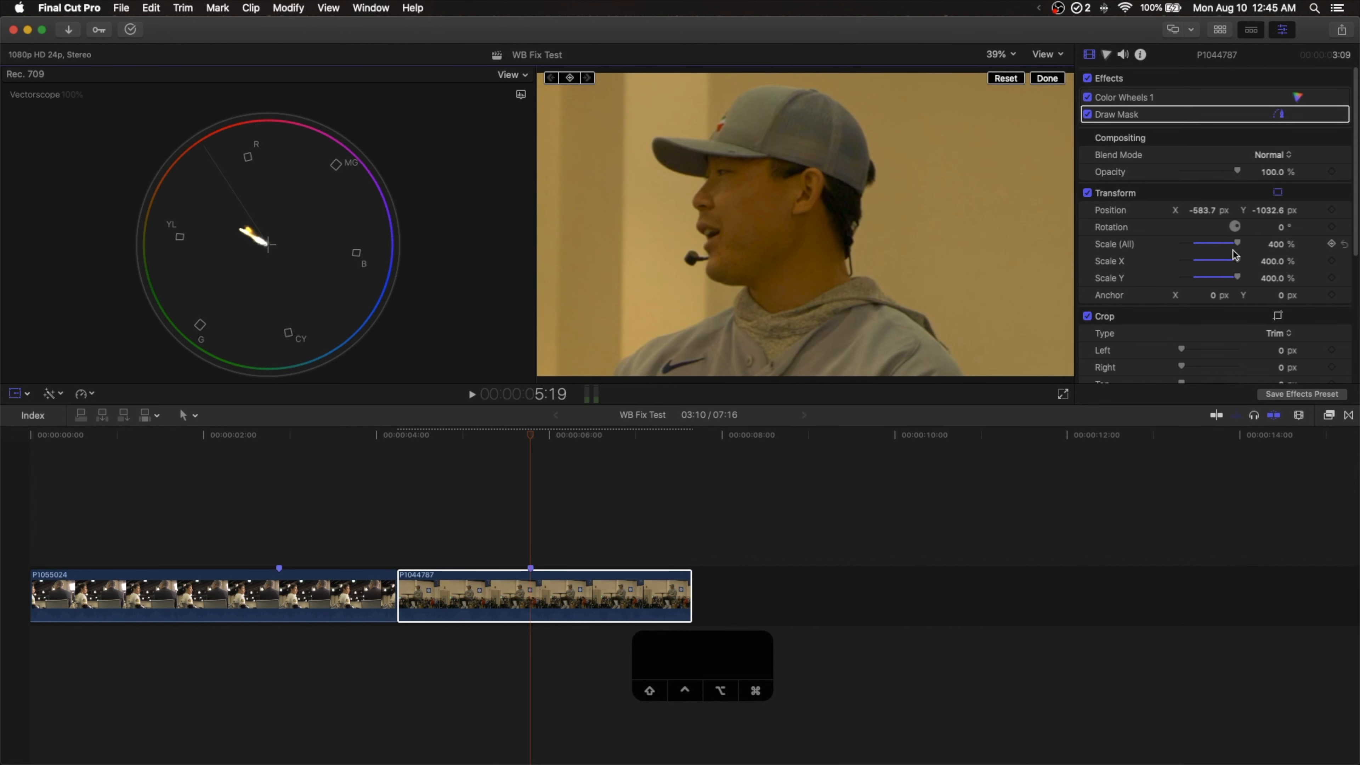
{"action": "left_click_drag", "start_coordinate": [1279, 245], "coordinate": [1278, 206]}
{"action": "left_click_drag", "start_coordinate": [791, 211], "coordinate": [813, 285]}
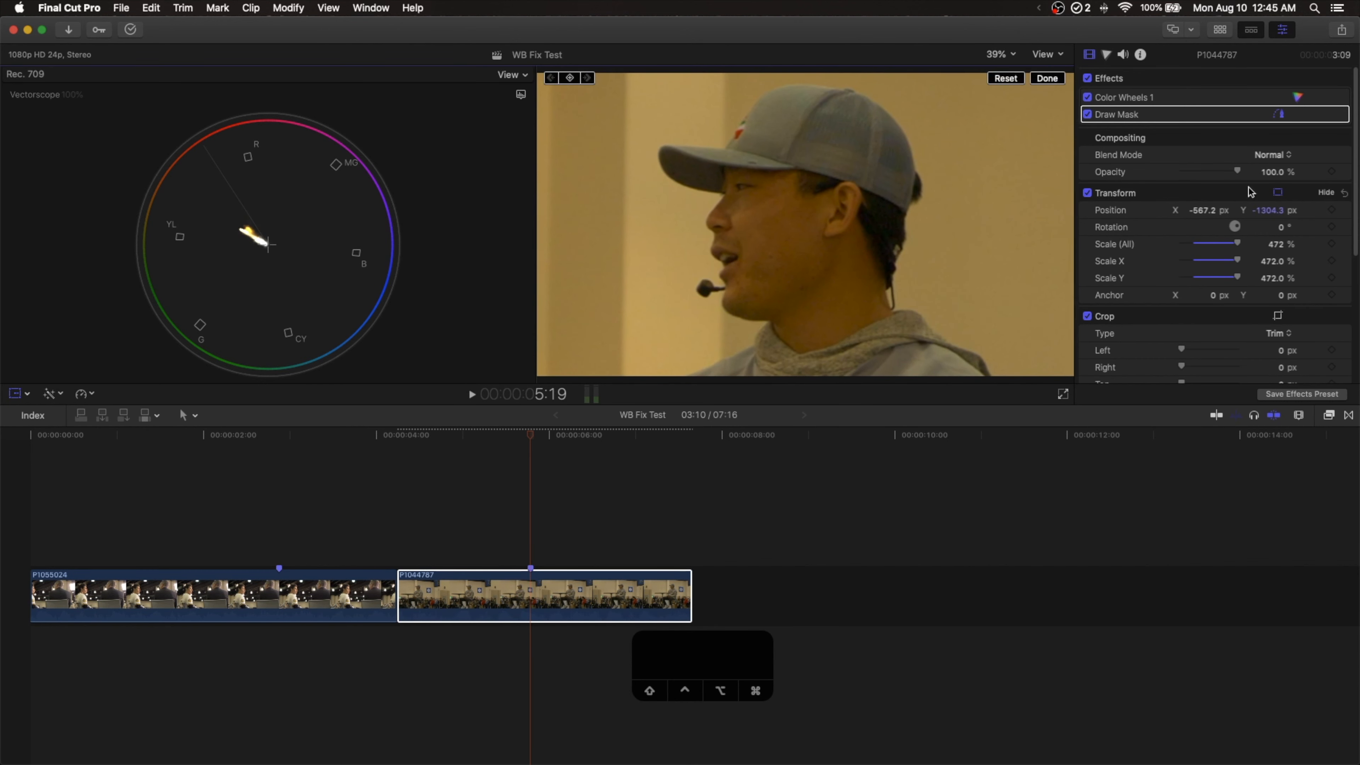
Draw a closed mask around the man's facial skin below the cap, leaving out the lips and microphone
{"action": "left_click", "coordinate": [1160, 117]}
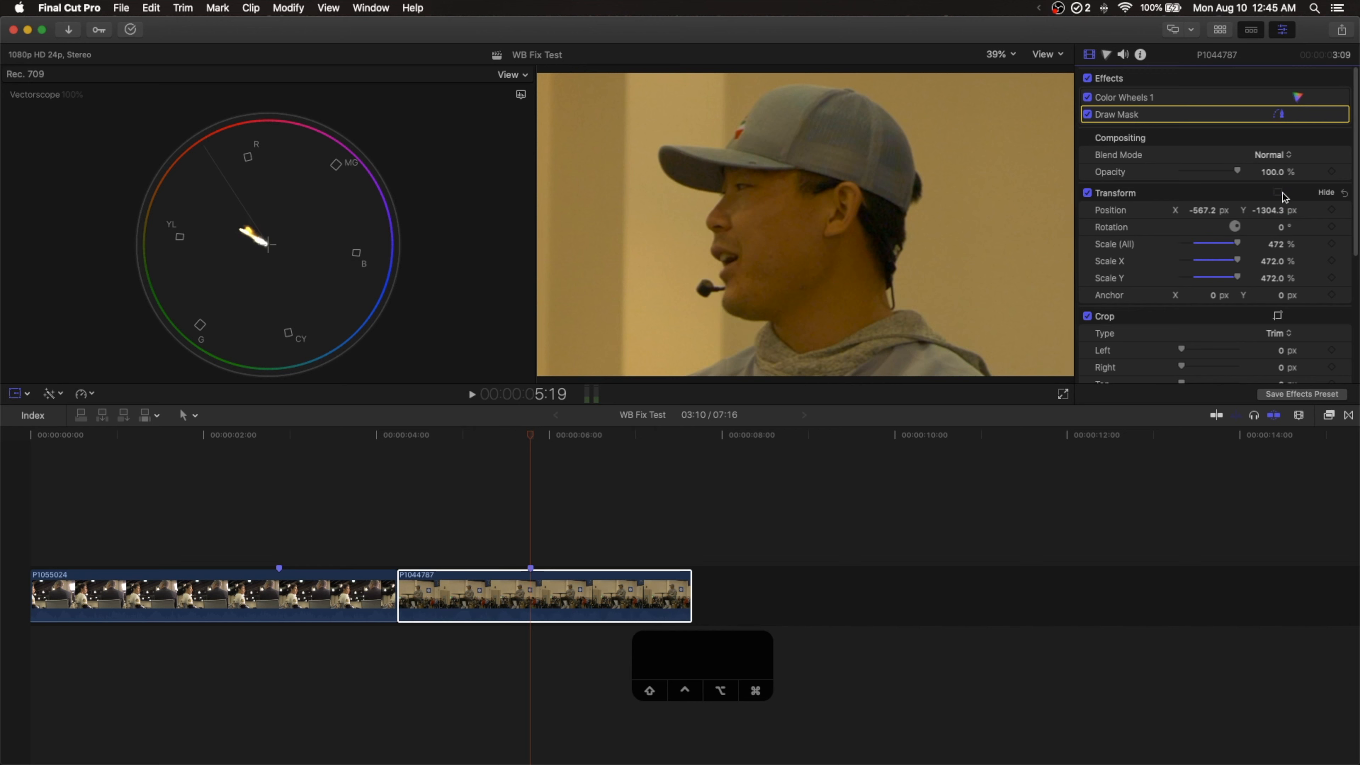
{"action": "left_click", "coordinate": [735, 180]}
{"action": "left_click", "coordinate": [730, 192]}
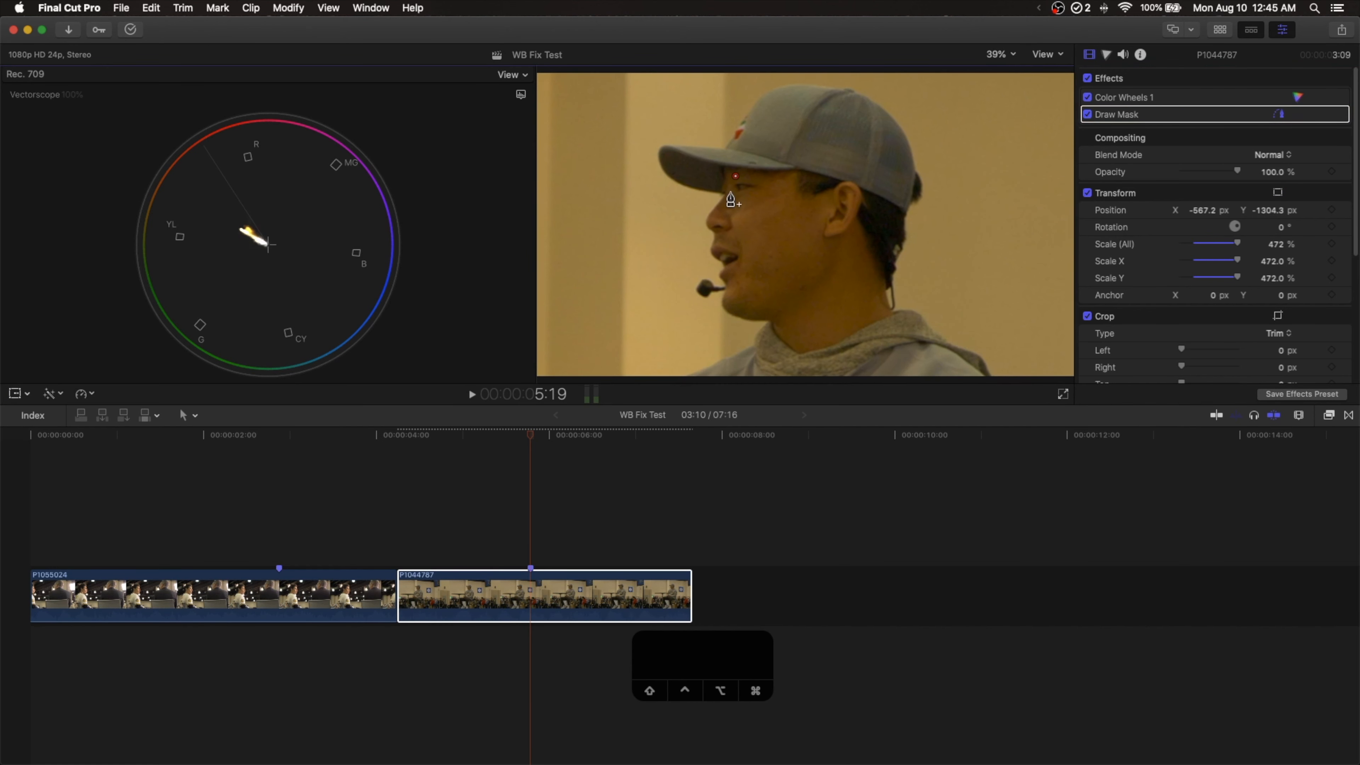
{"action": "left_click", "coordinate": [712, 216]}
{"action": "left_click", "coordinate": [719, 228]}
{"action": "left_click", "coordinate": [718, 245]}
{"action": "left_click", "coordinate": [744, 252]}
{"action": "left_click", "coordinate": [741, 267]}
{"action": "left_click", "coordinate": [727, 274]}
{"action": "left_click", "coordinate": [726, 304]}
{"action": "left_click", "coordinate": [765, 318]}
{"action": "left_click", "coordinate": [777, 316]}
{"action": "left_click", "coordinate": [829, 273]}
{"action": "left_click", "coordinate": [735, 175]}
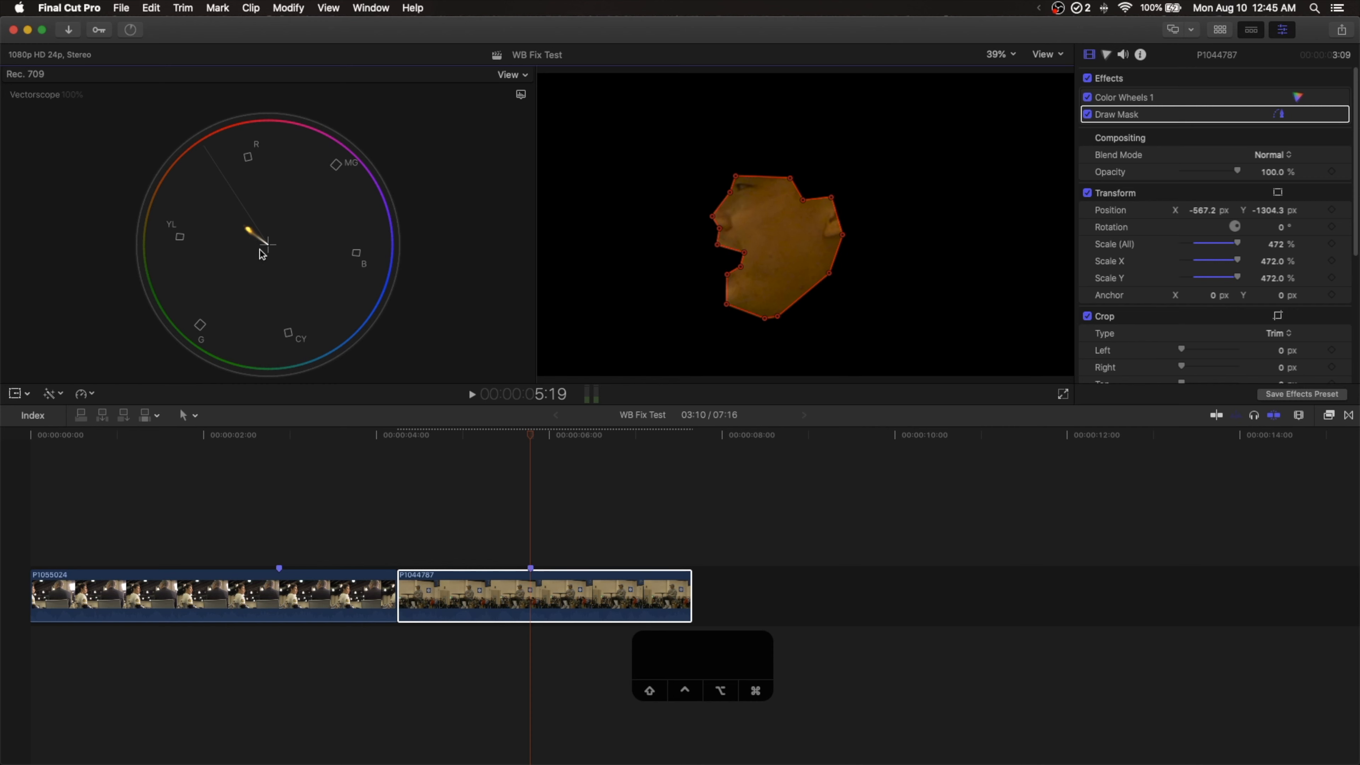
Add a second Color Wheels correction to clip P1044787, placed after Draw Mask, and display its controls
{"action": "left_click", "coordinate": [605, 597]}
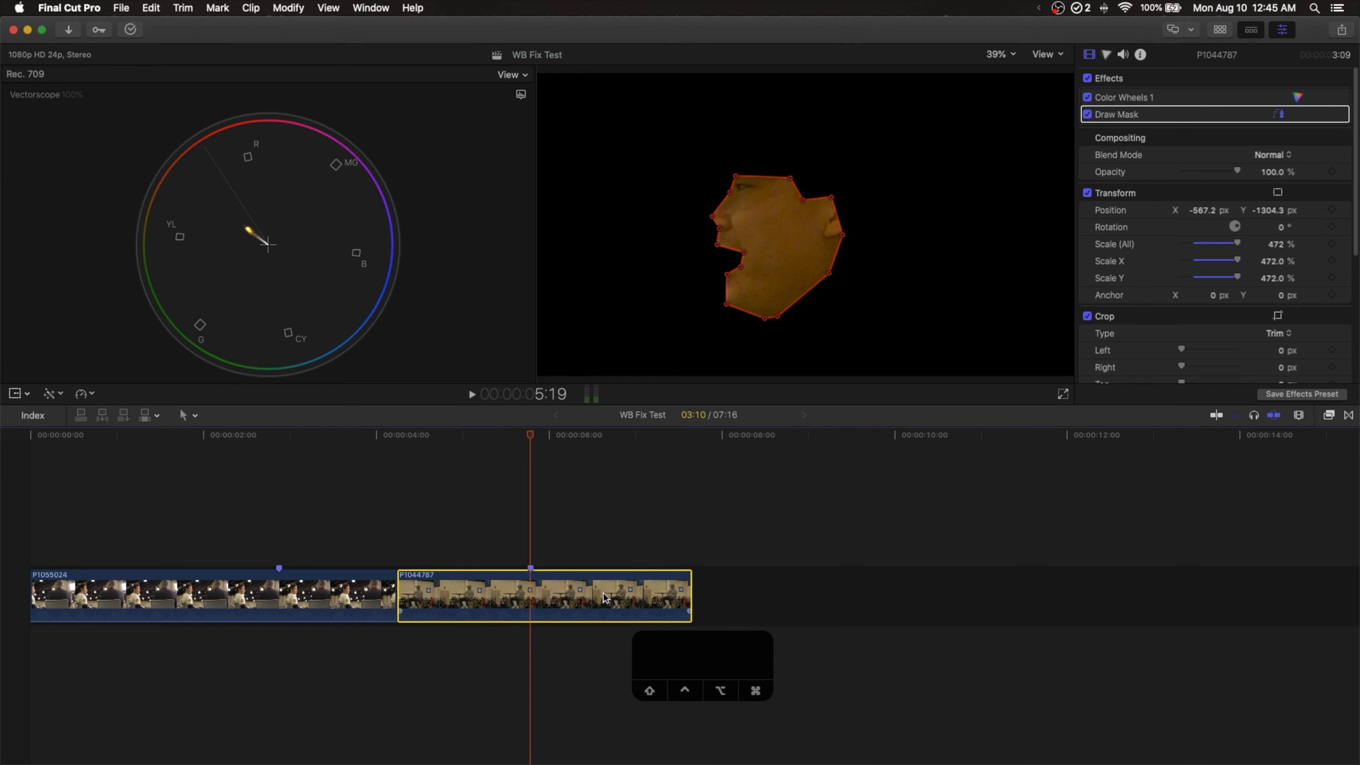
{"action": "key", "text": "cmd+6"}
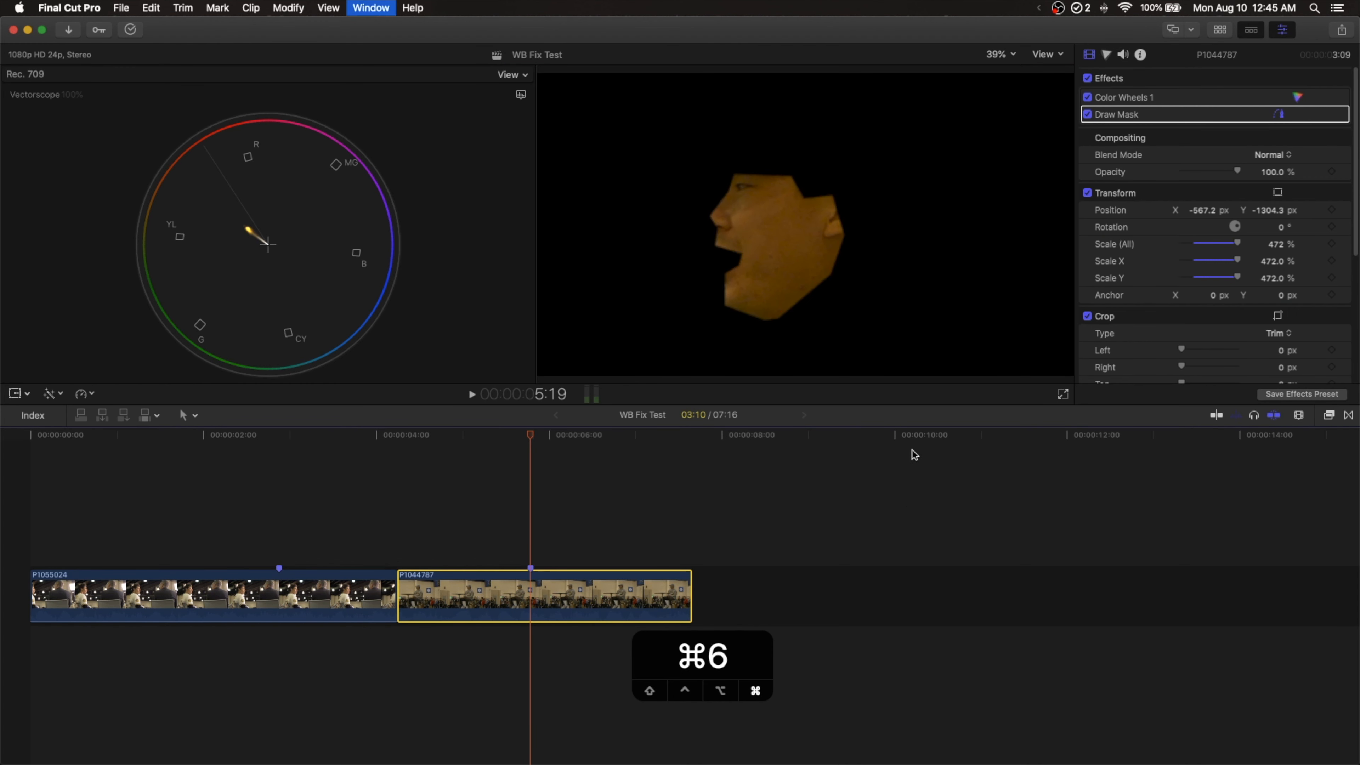
{"action": "left_click", "coordinate": [1133, 77]}
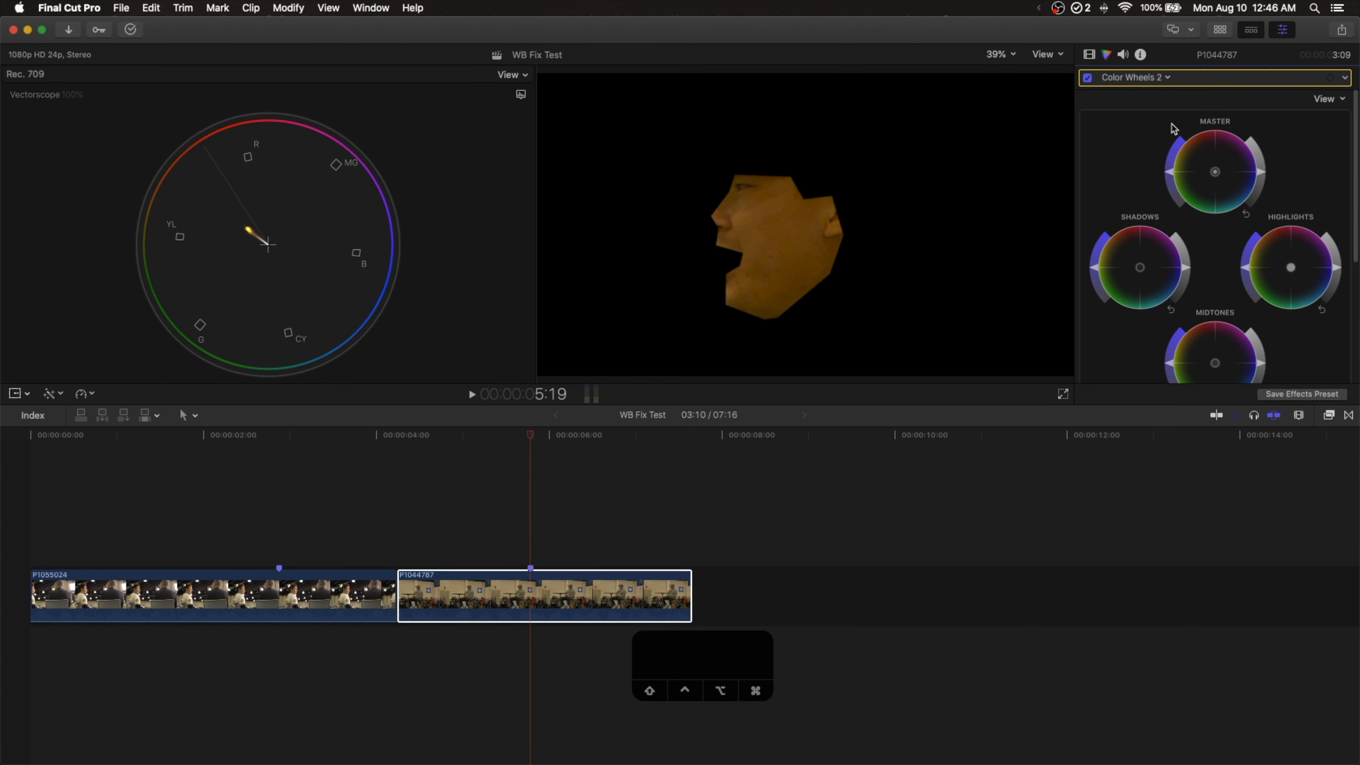
Set the second Color Wheels correction's Temperature to 2889 to align the masked skin with the vectorscope's skin tone line
{"action": "scroll", "coordinate": [1104, 224], "scroll_direction": "down", "scroll_amount": 3}
{"action": "scroll", "coordinate": [1158, 239], "scroll_direction": "down", "scroll_amount": 4}
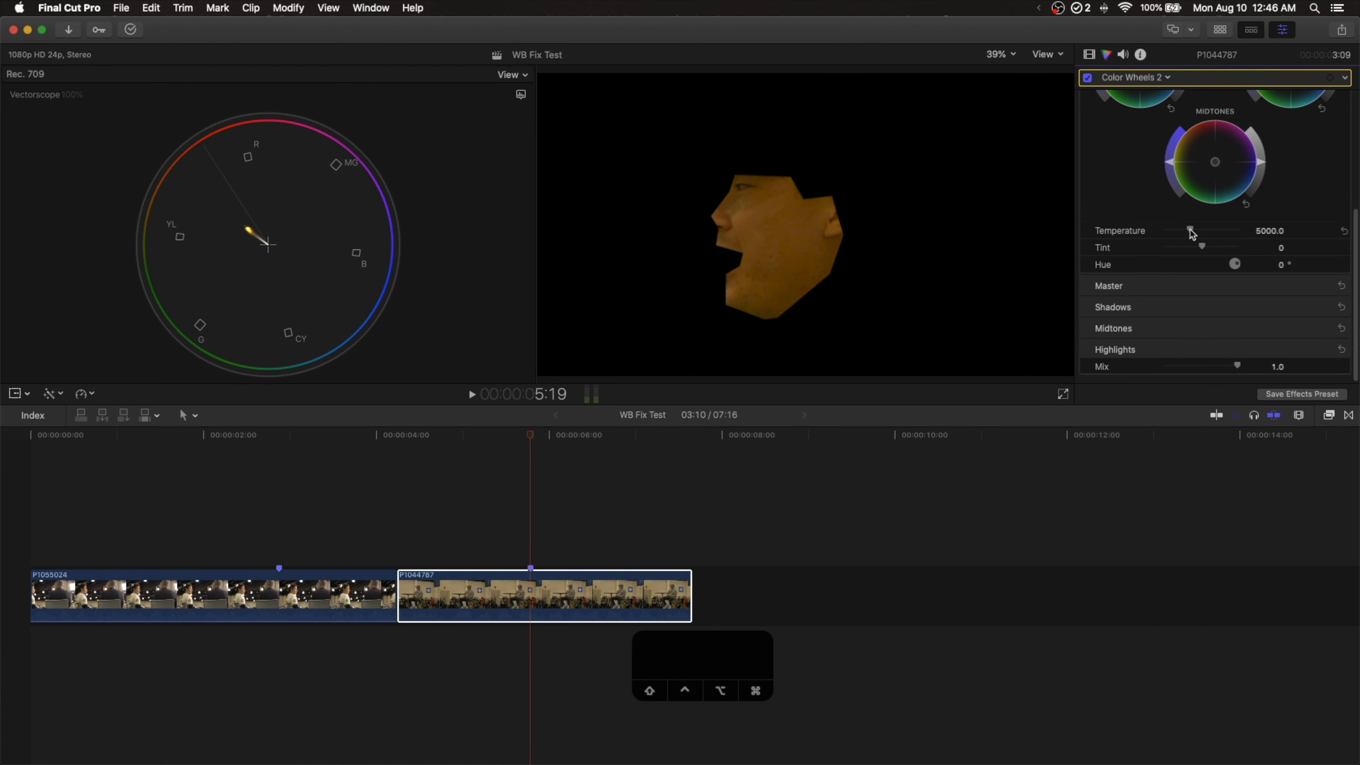
{"action": "left_click_drag", "start_coordinate": [1191, 233], "coordinate": [1171, 236]}
{"action": "left_click", "coordinate": [1267, 231]}
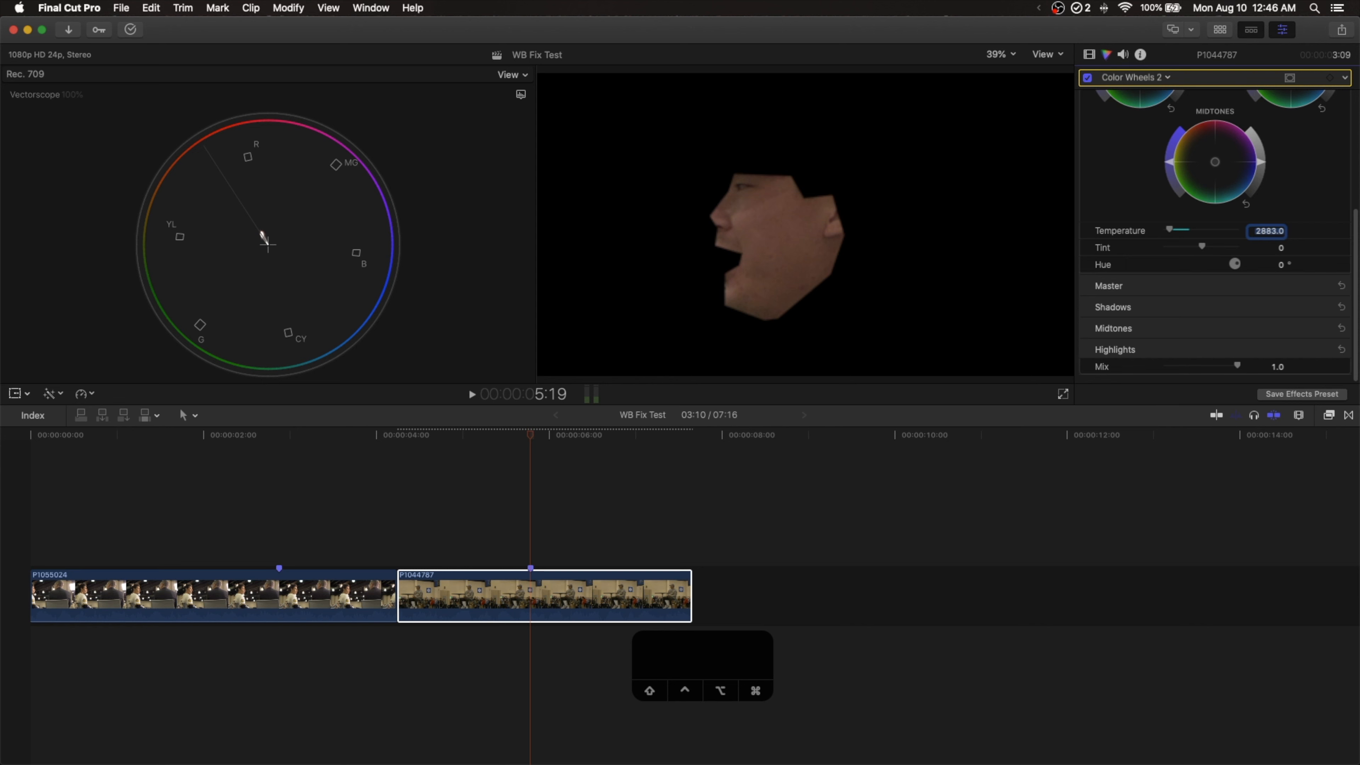
{"action": "key", "text": "Up"}
{"action": "key", "text": "Up"}
{"action": "key", "text": "Up"}
{"action": "key", "text": "Up"}
{"action": "key", "text": "Up"}
{"action": "key", "text": "Up"}
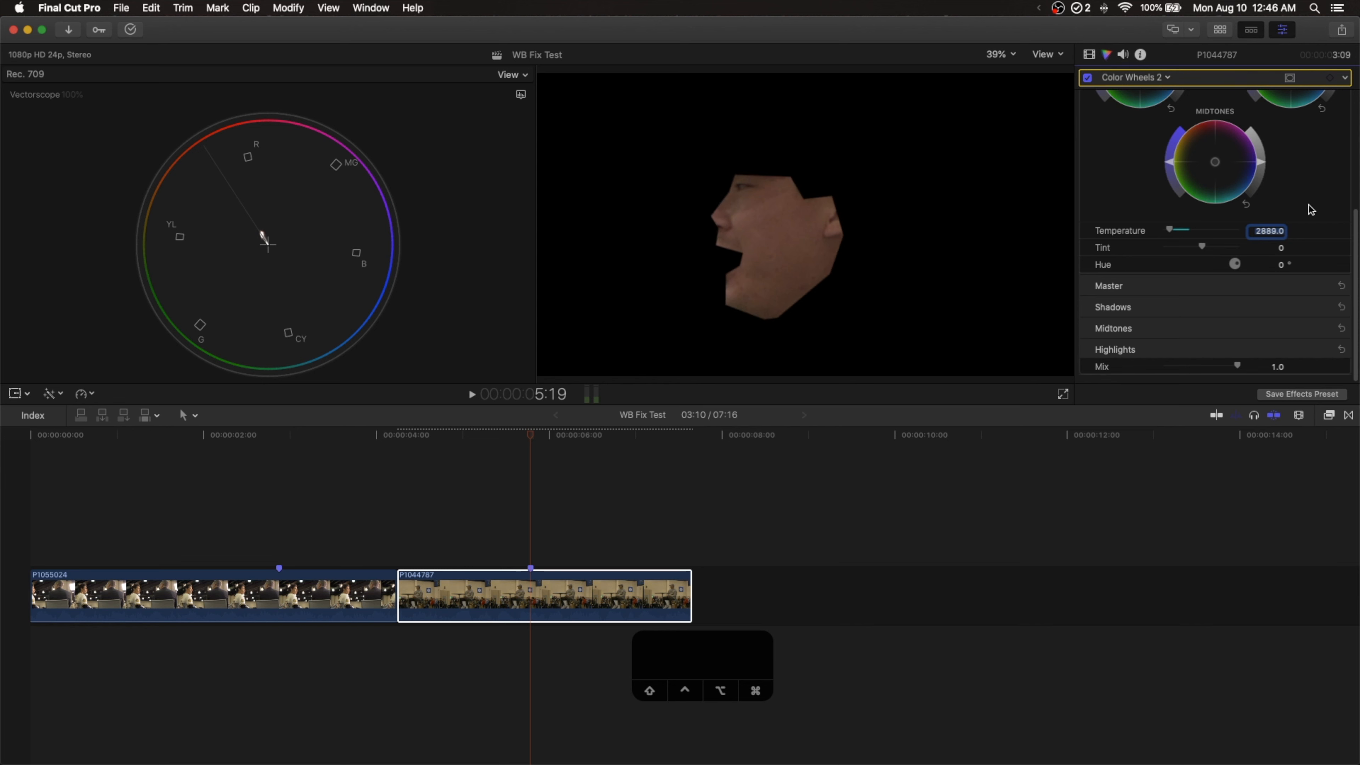
Try a Tint of 14 on the second Color Wheels correction and reset the Tint to its default
{"action": "scroll", "coordinate": [1309, 209], "scroll_direction": "up", "scroll_amount": 1}
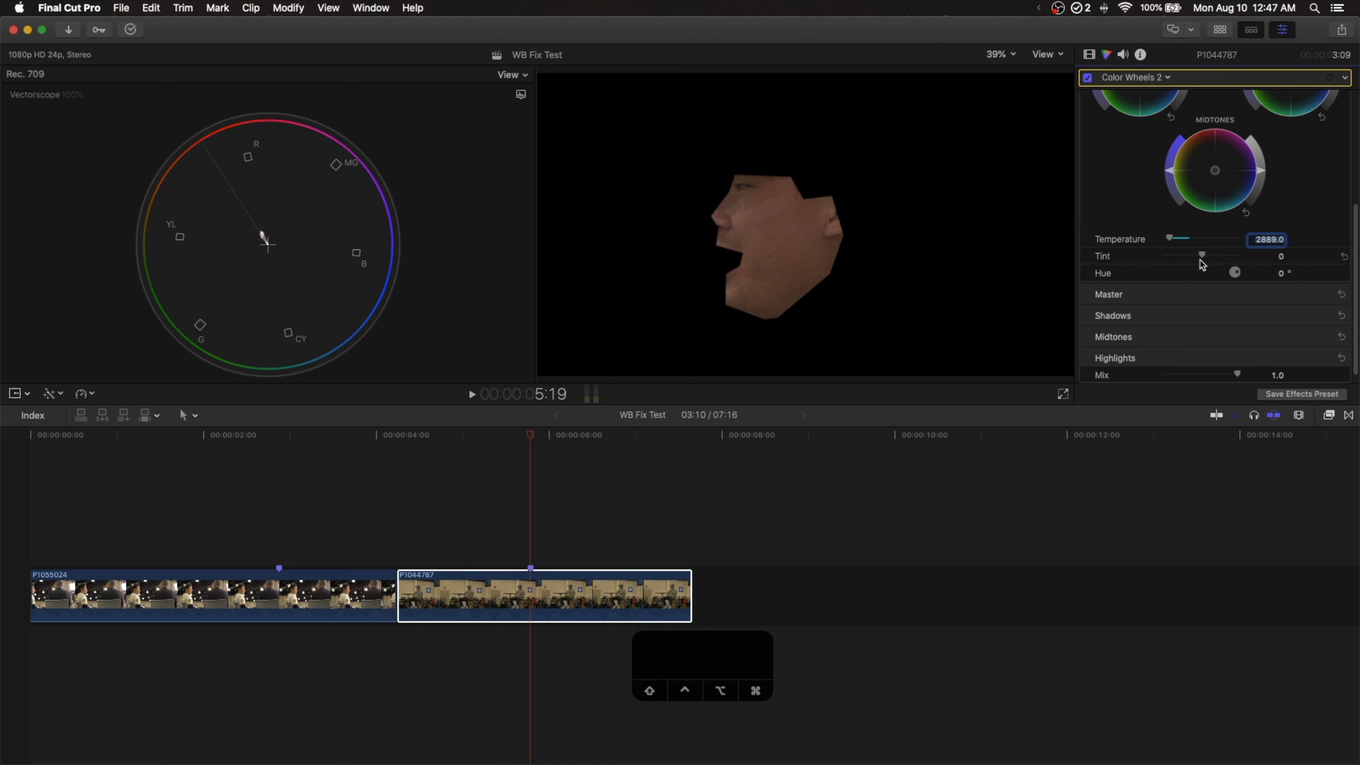
{"action": "left_click_drag", "start_coordinate": [1202, 257], "coordinate": [1212, 258]}
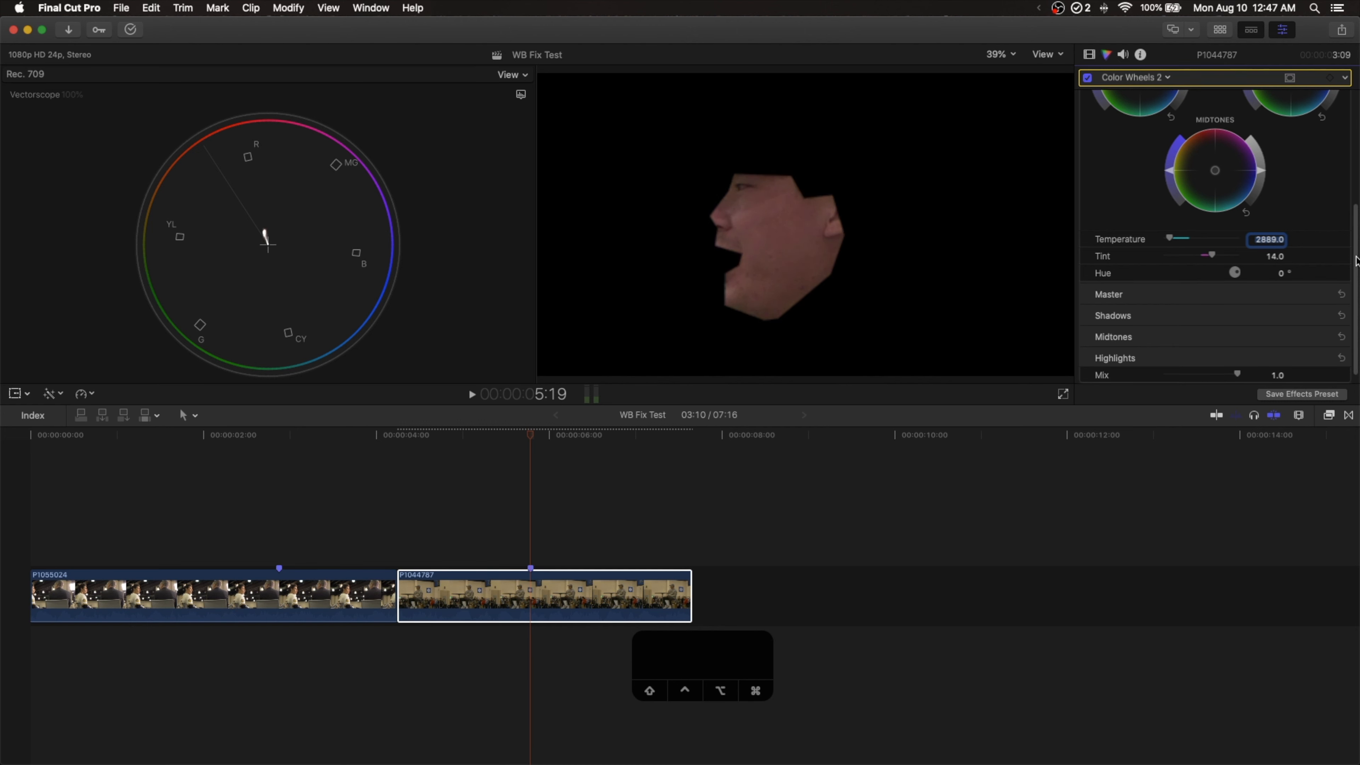
{"action": "left_click", "coordinate": [1344, 258]}
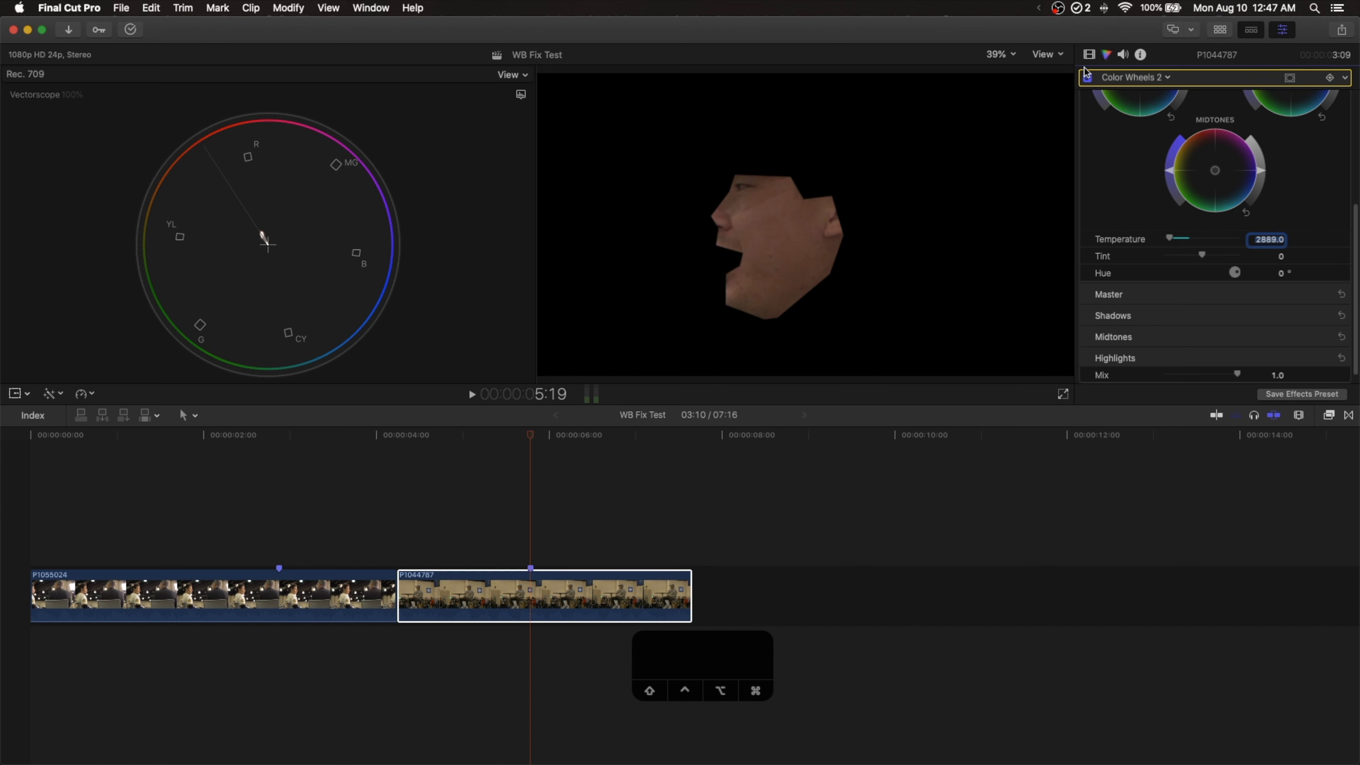
Disable Draw Mask and Transform on clip P1044787 and compare the full frame with Color Wheels 2 off and on, leaving it enabled
{"action": "left_click", "coordinate": [1089, 54]}
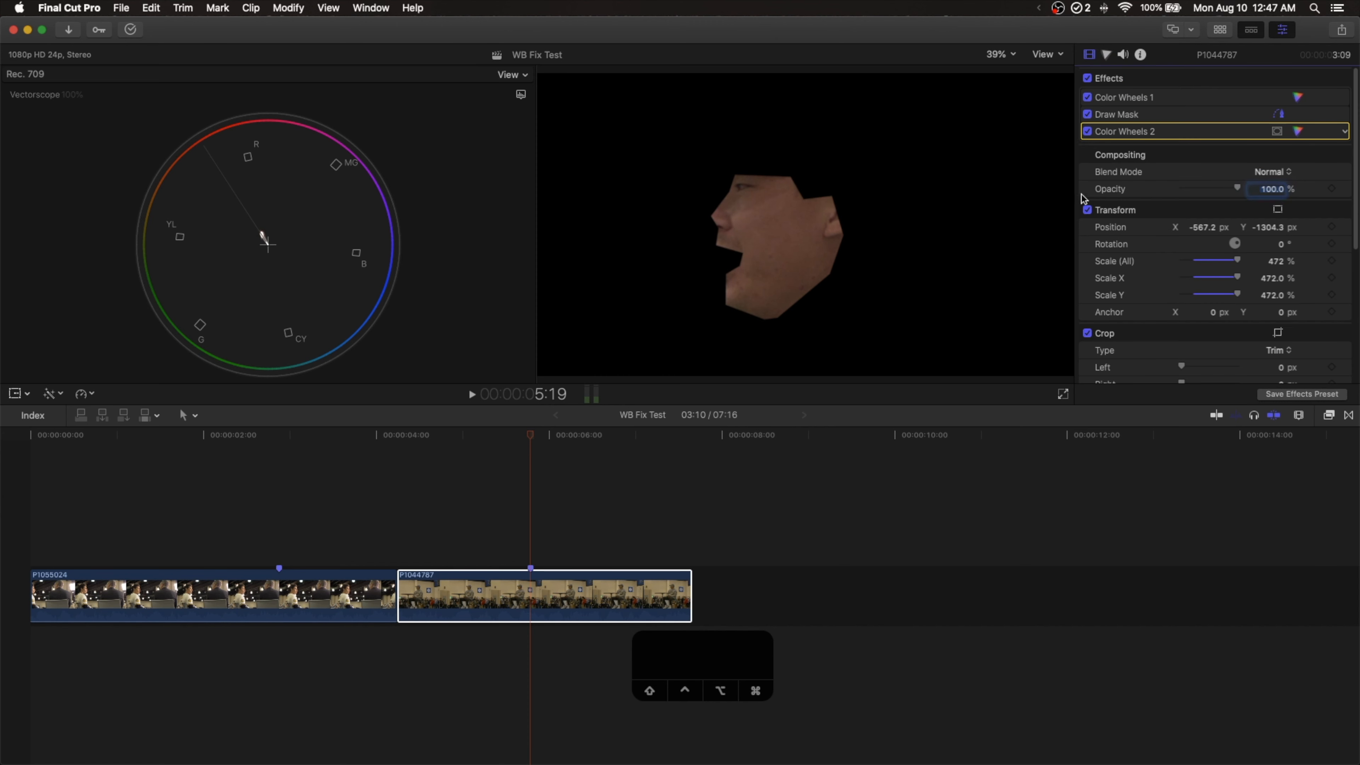
{"action": "left_click", "coordinate": [1087, 116]}
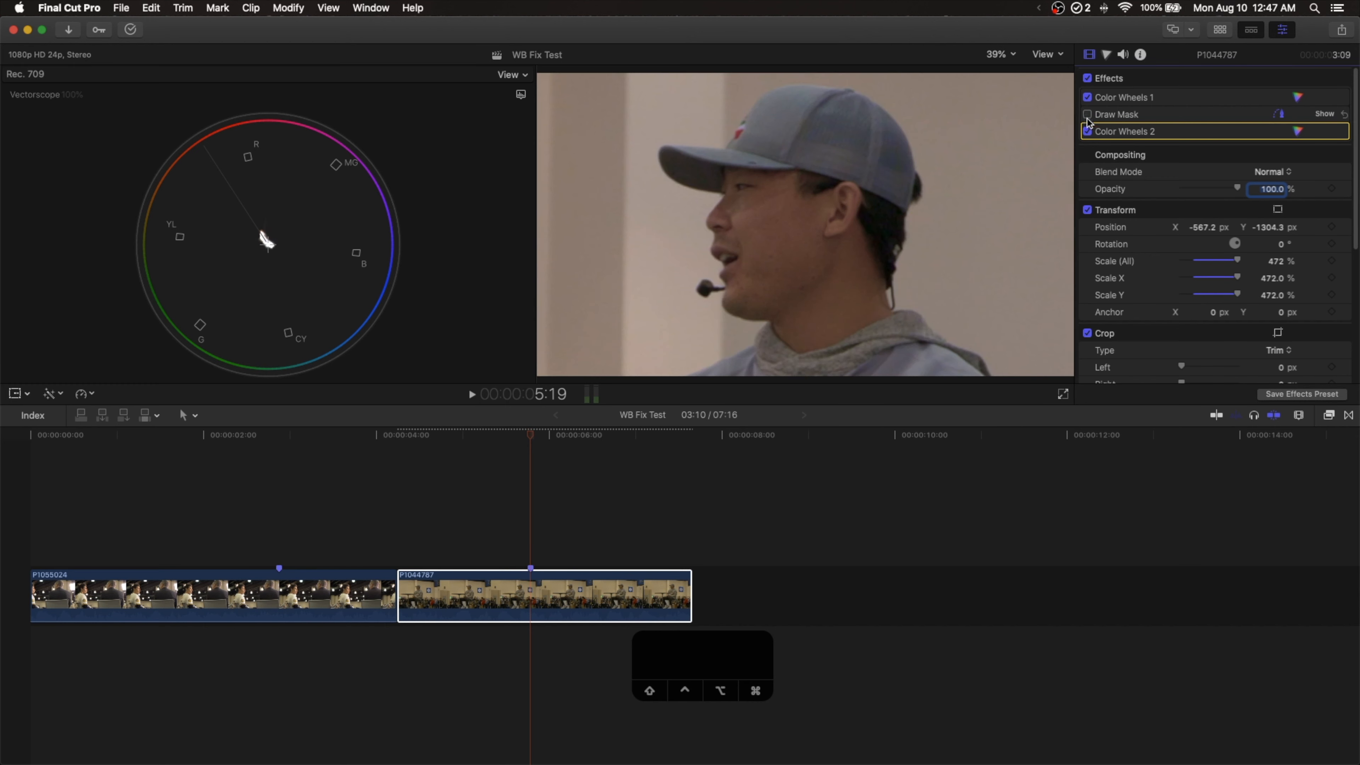
{"action": "left_click", "coordinate": [1088, 209]}
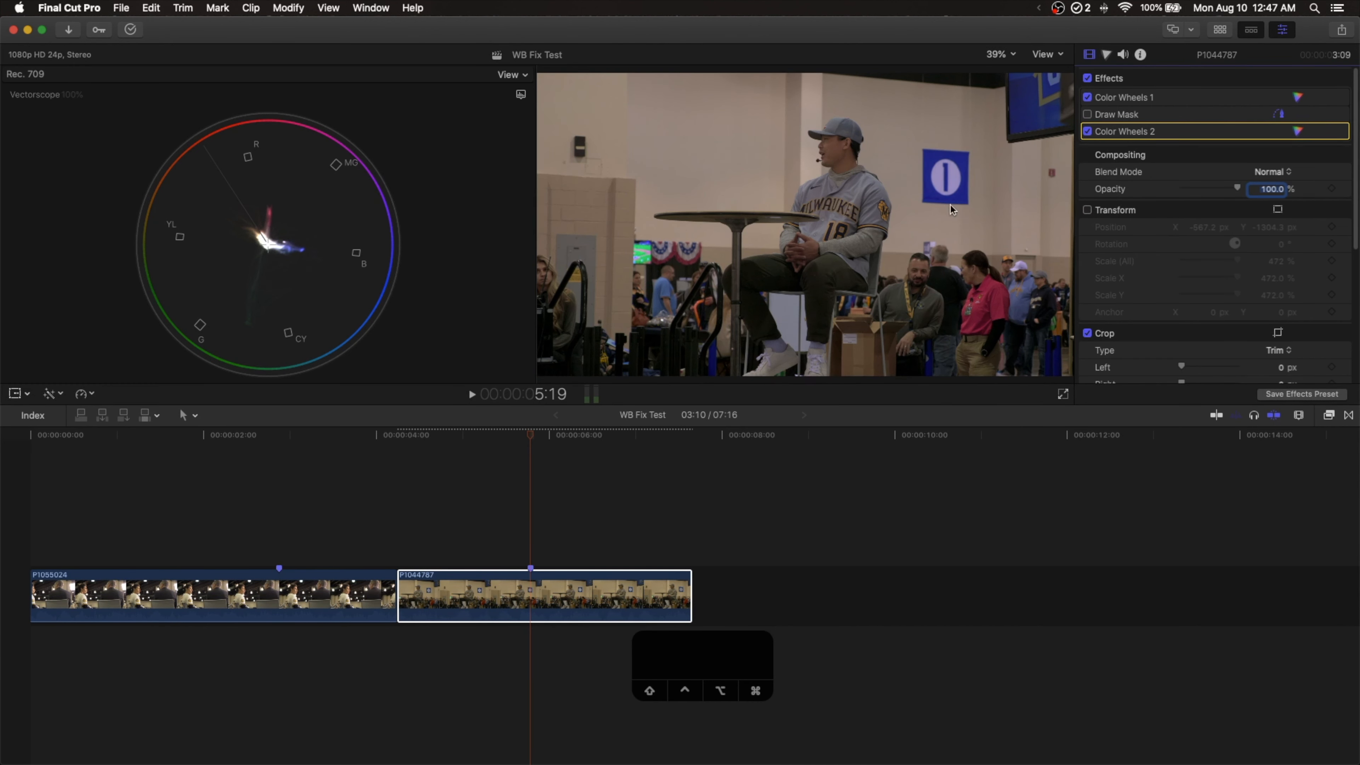
{"action": "left_click", "coordinate": [1087, 131]}
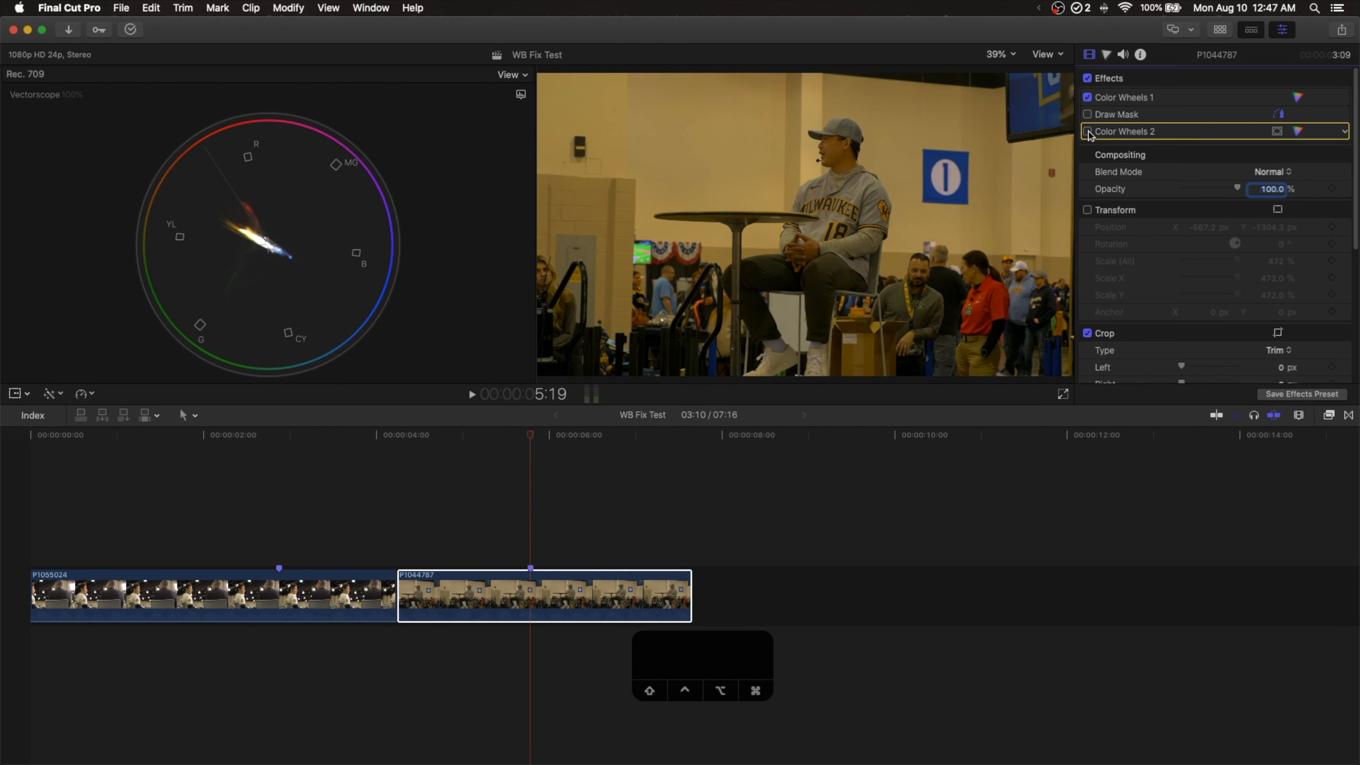
{"action": "left_click", "coordinate": [1087, 132]}
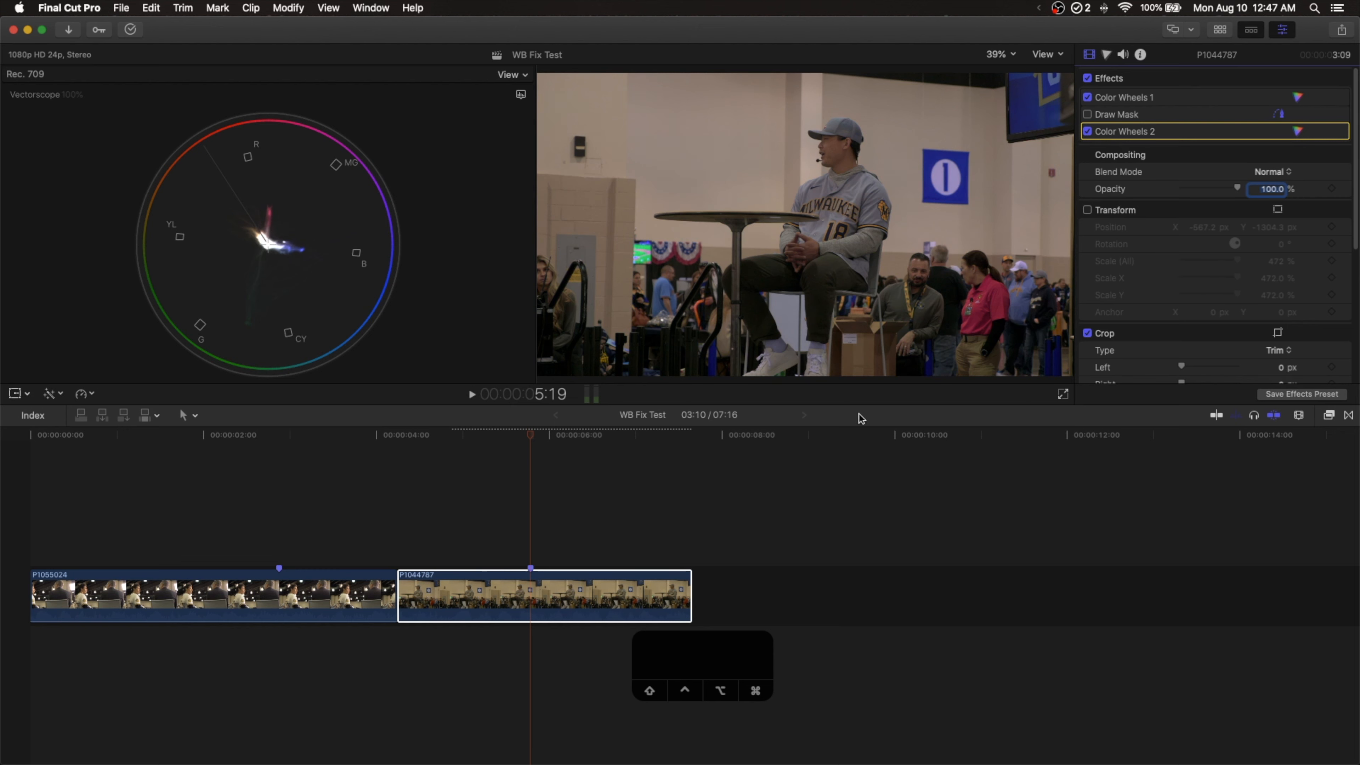